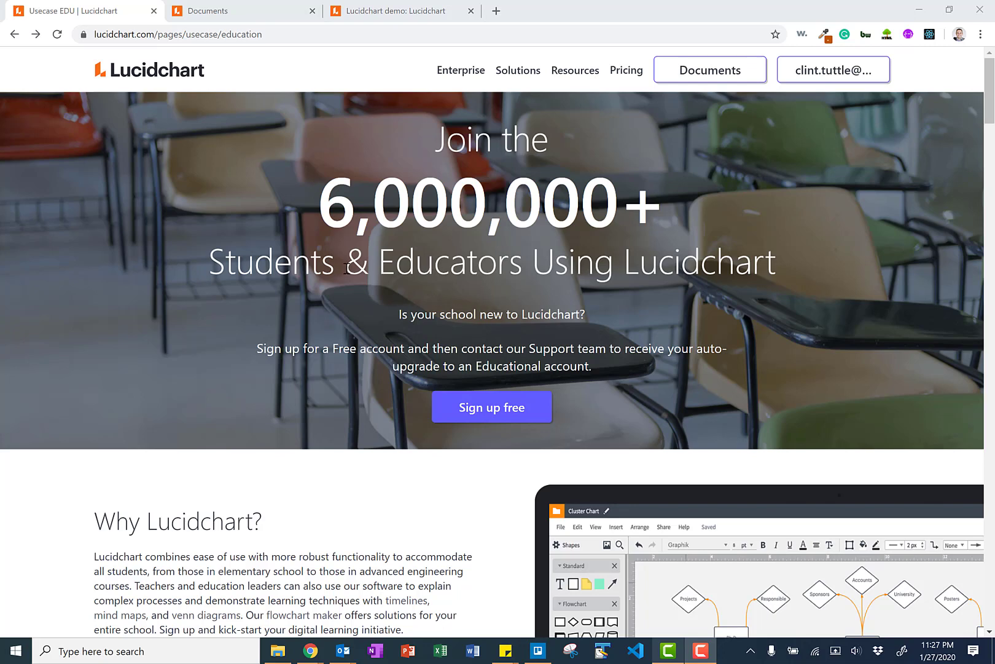
{"action": "left_click_drag", "start_coordinate": [347, 266], "coordinate": [470, 271]}
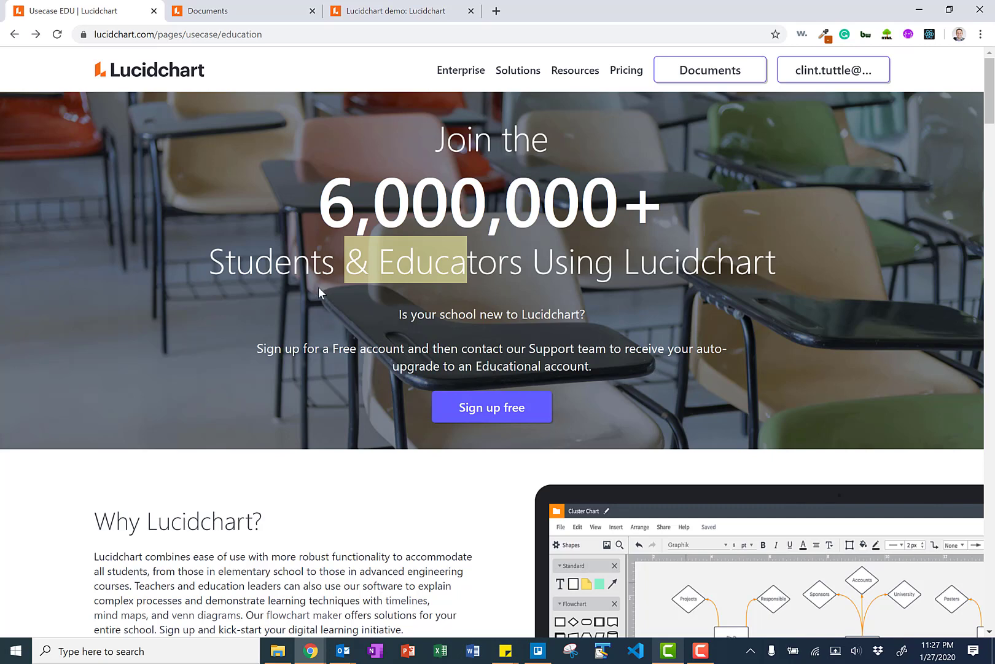
{"action": "left_click", "coordinate": [313, 255]}
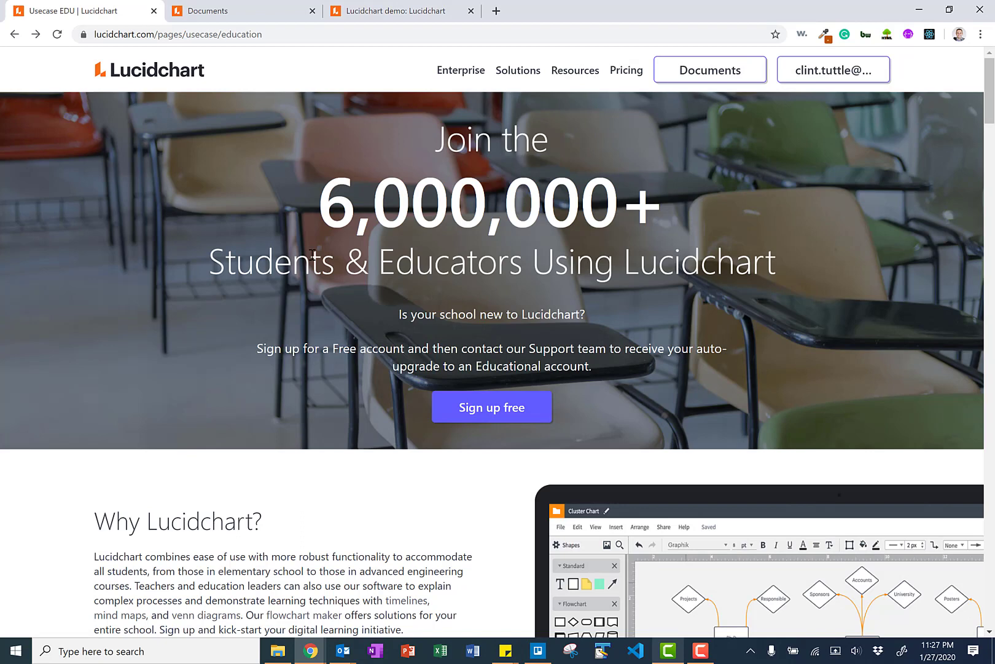
Step: Open the Lucidchart demo document from the documents list and close its duplicate browser tab
{"action": "left_click", "coordinate": [212, 13]}
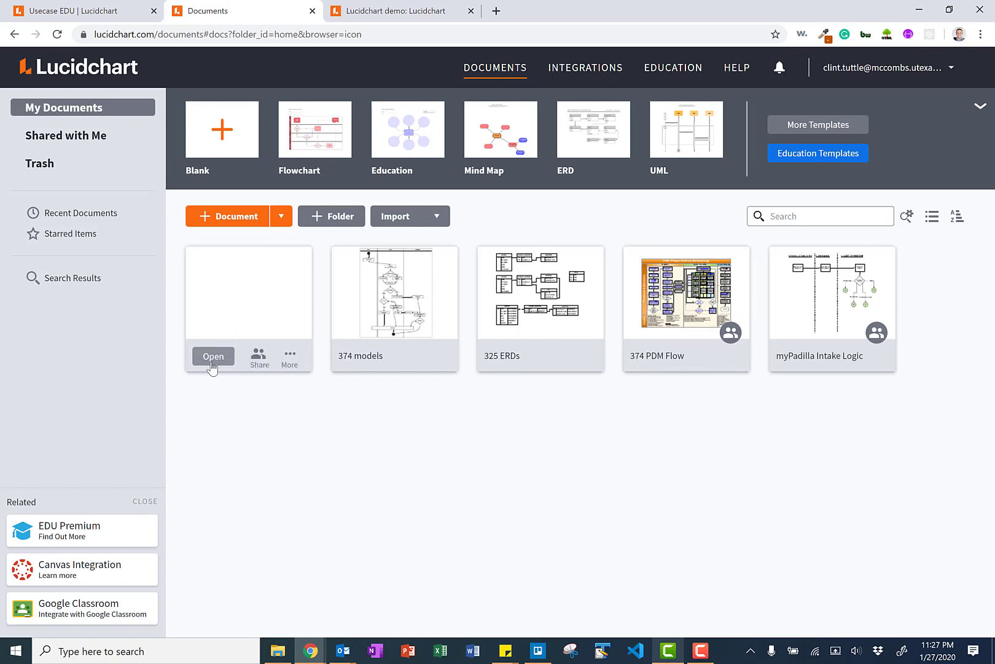
{"action": "left_click", "coordinate": [212, 362]}
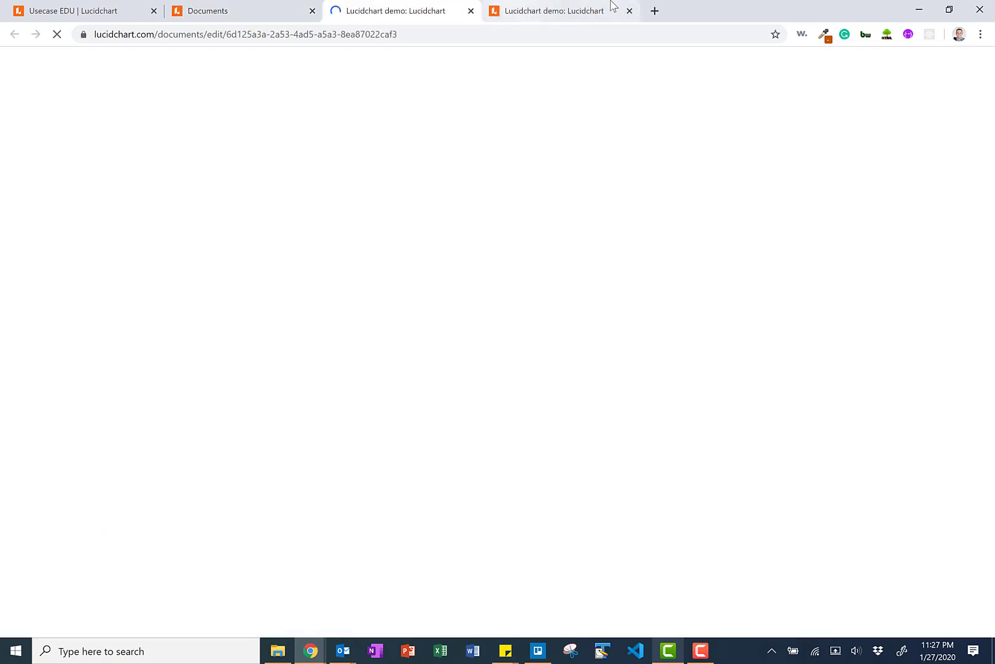
{"action": "left_click", "coordinate": [630, 11]}
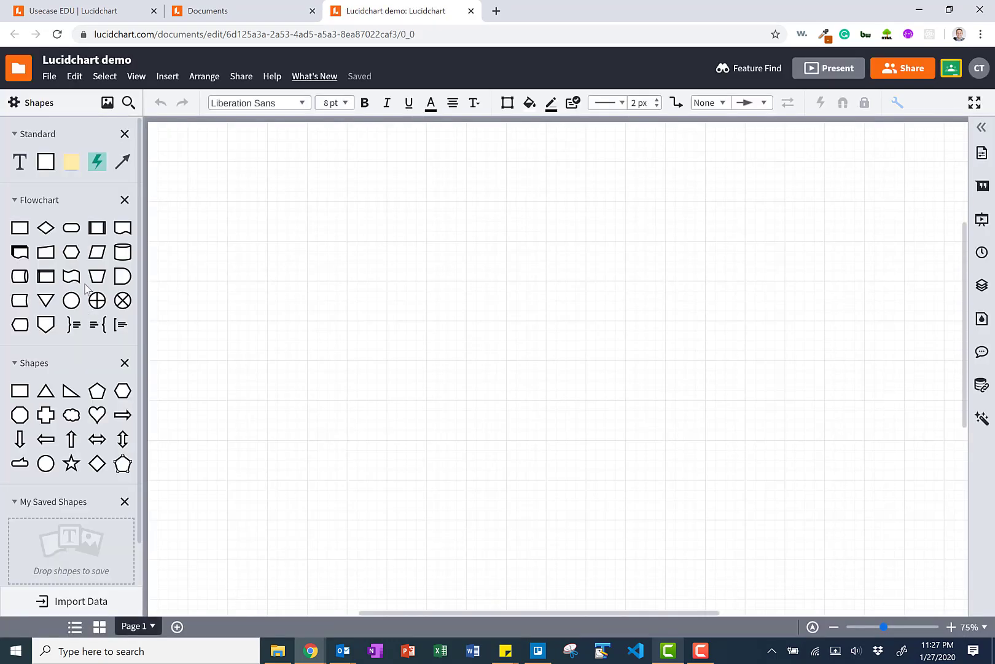
Step: Place a Decision flowchart shape on the canvas with a connector looping back to its lower corner, and delete both
{"action": "scroll", "coordinate": [57, 310], "scroll_direction": "down", "scroll_amount": 1}
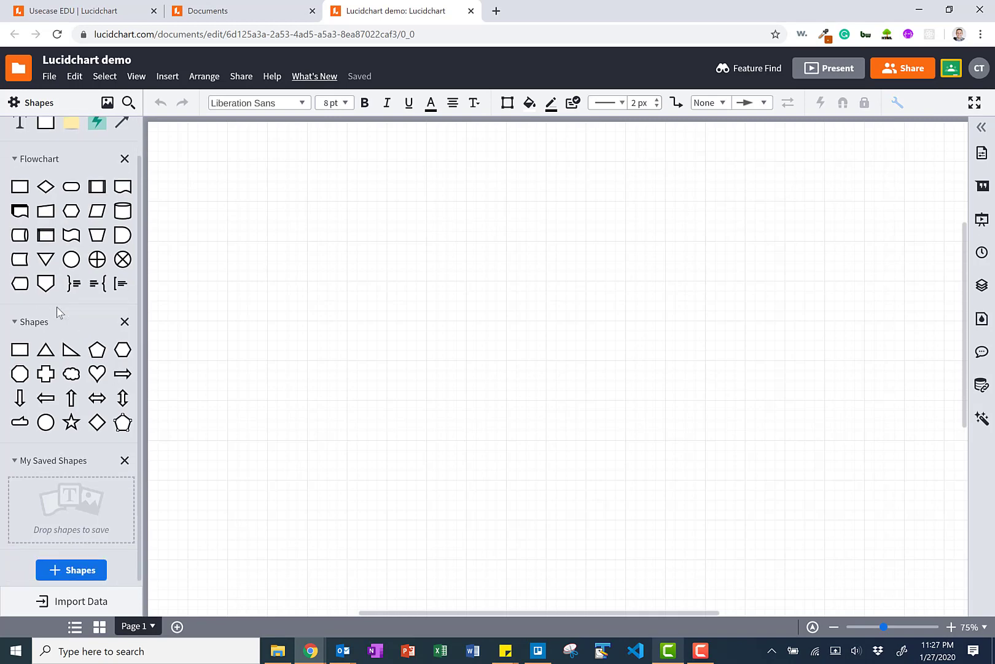
{"action": "scroll", "coordinate": [56, 307], "scroll_direction": "up", "scroll_amount": 1}
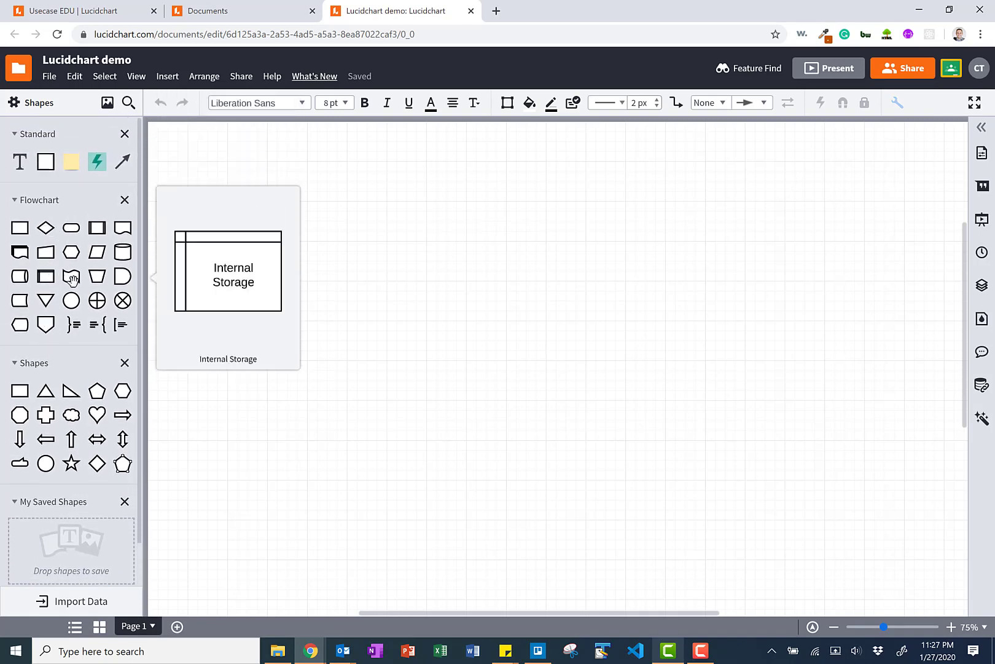
{"action": "left_click_drag", "start_coordinate": [45, 227], "coordinate": [431, 281]}
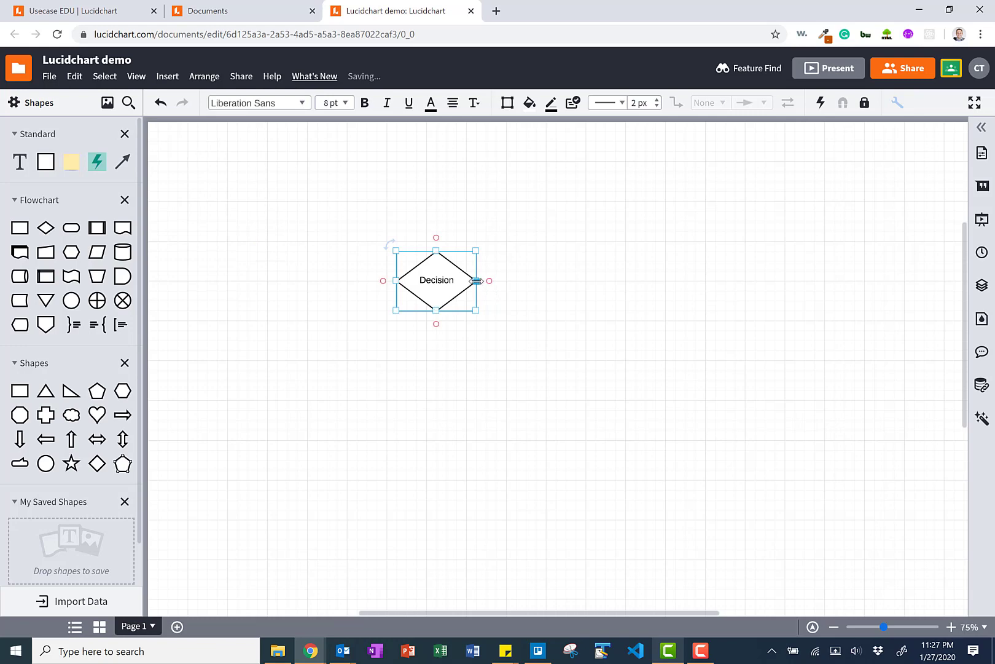
{"action": "left_click", "coordinate": [516, 318]}
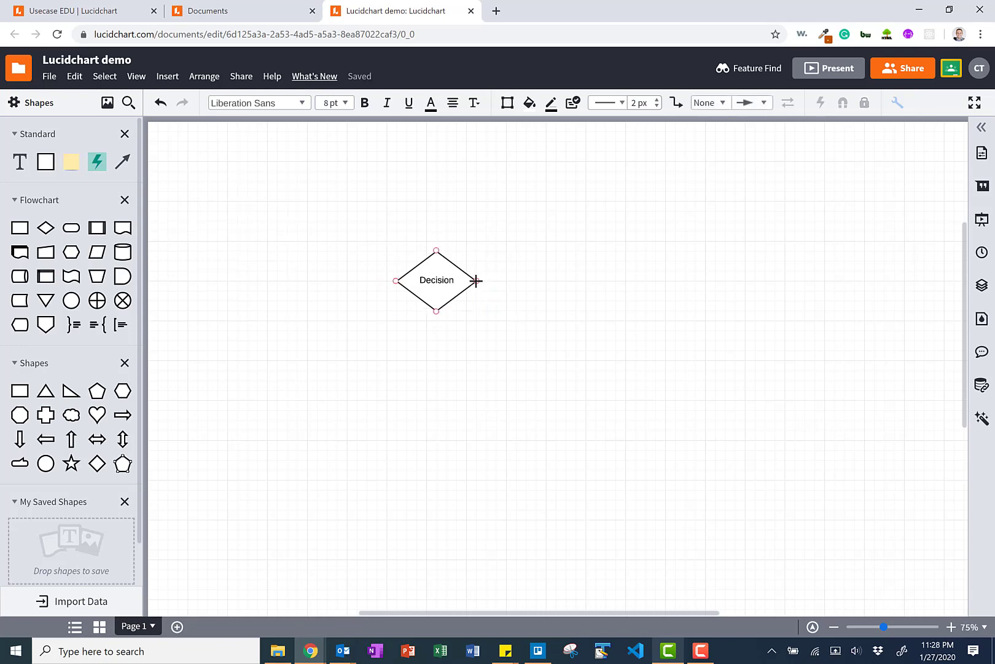
{"action": "left_click_drag", "start_coordinate": [574, 354], "coordinate": [437, 313]}
{"action": "left_click", "coordinate": [515, 423]}
{"action": "left_click_drag", "start_coordinate": [351, 242], "coordinate": [516, 355]}
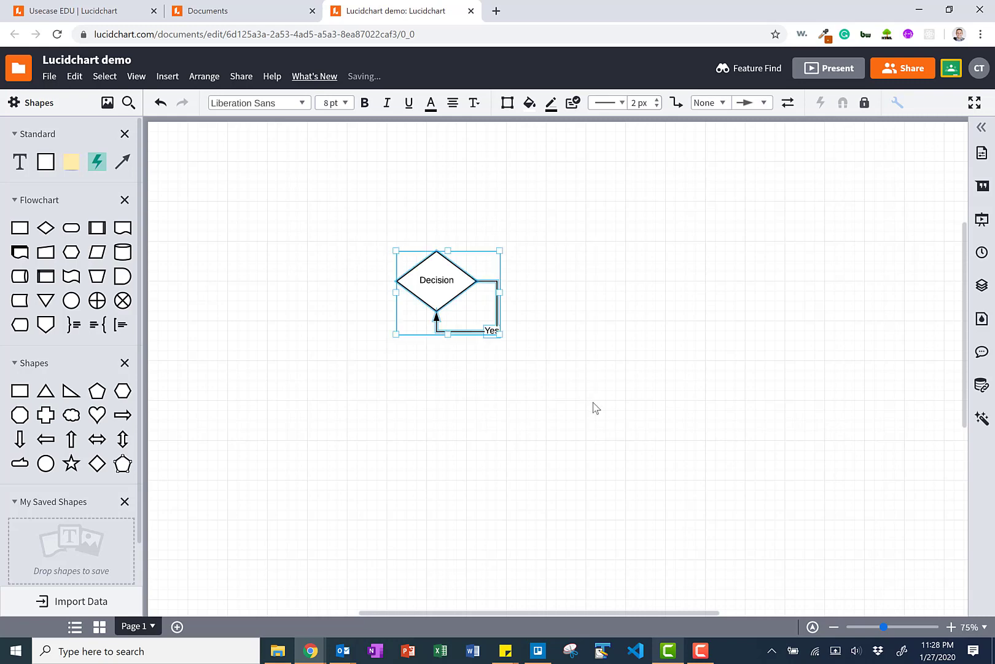
{"action": "key", "text": "Delete"}
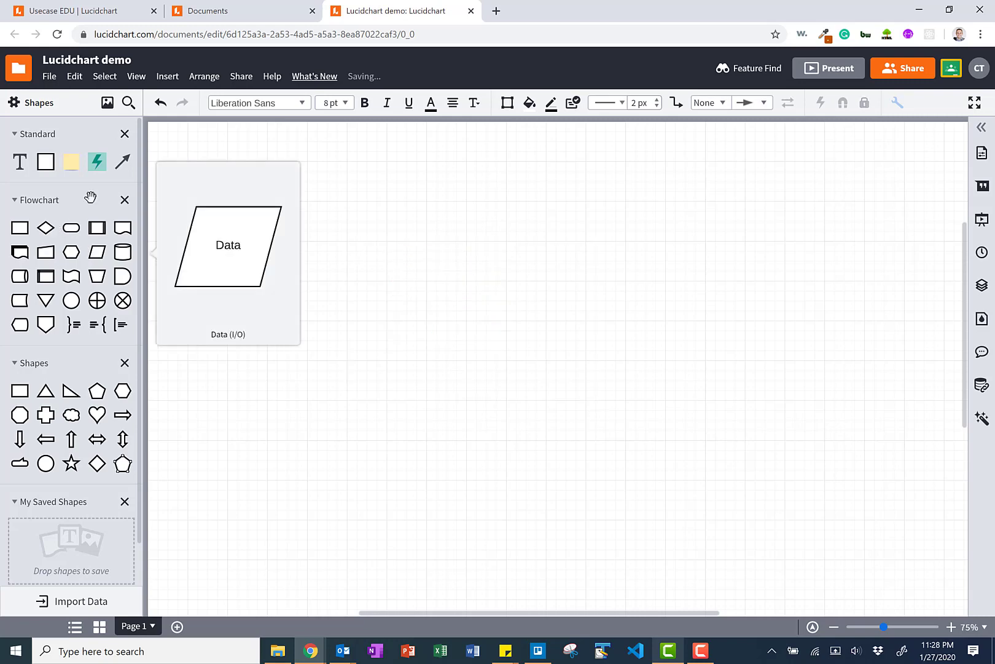
Step: Search the shape library for "erd"
{"action": "left_click", "coordinate": [127, 104]}
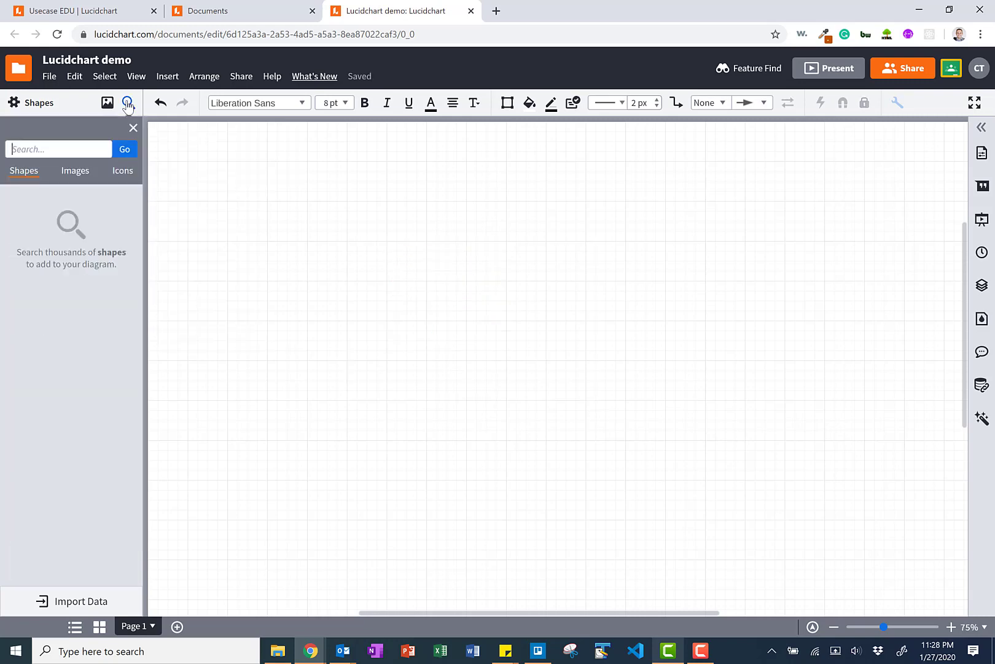
{"action": "type", "text": "erd"}
{"action": "key", "text": "Return"}
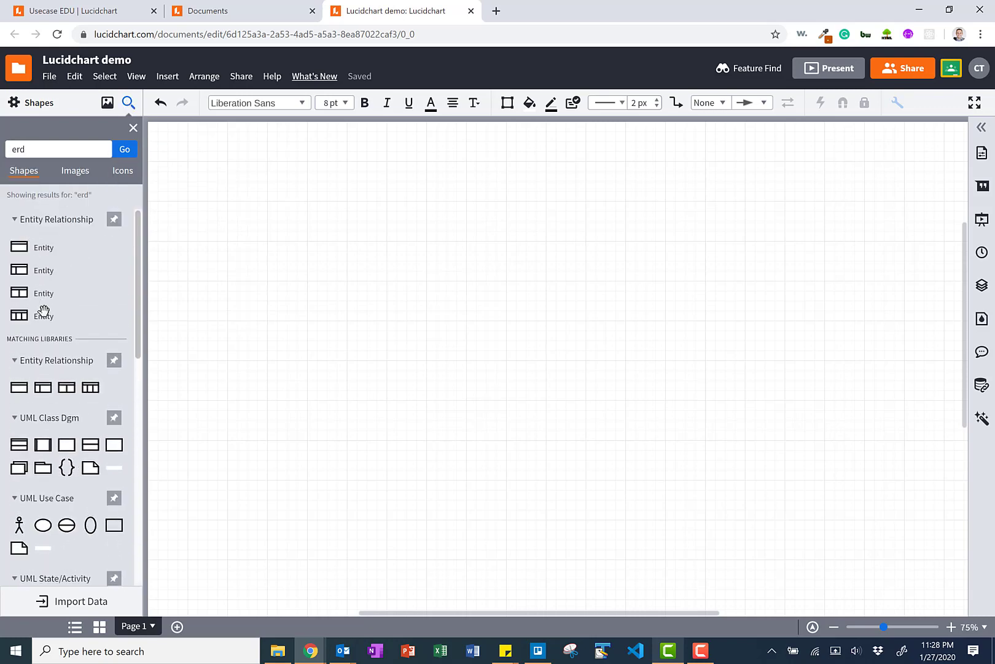
Step: Place three Entity shapes on the canvas: the fields-only, the key-and-field and the field-and-type versions
{"action": "mouse_move", "coordinate": [43, 311]}
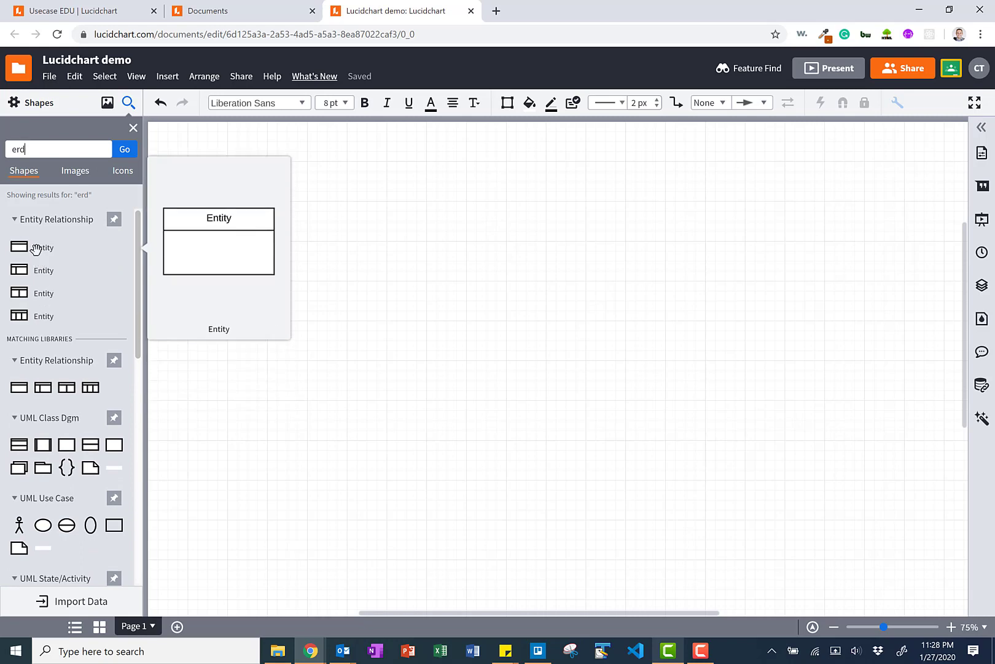
{"action": "left_click_drag", "start_coordinate": [37, 249], "coordinate": [36, 249]}
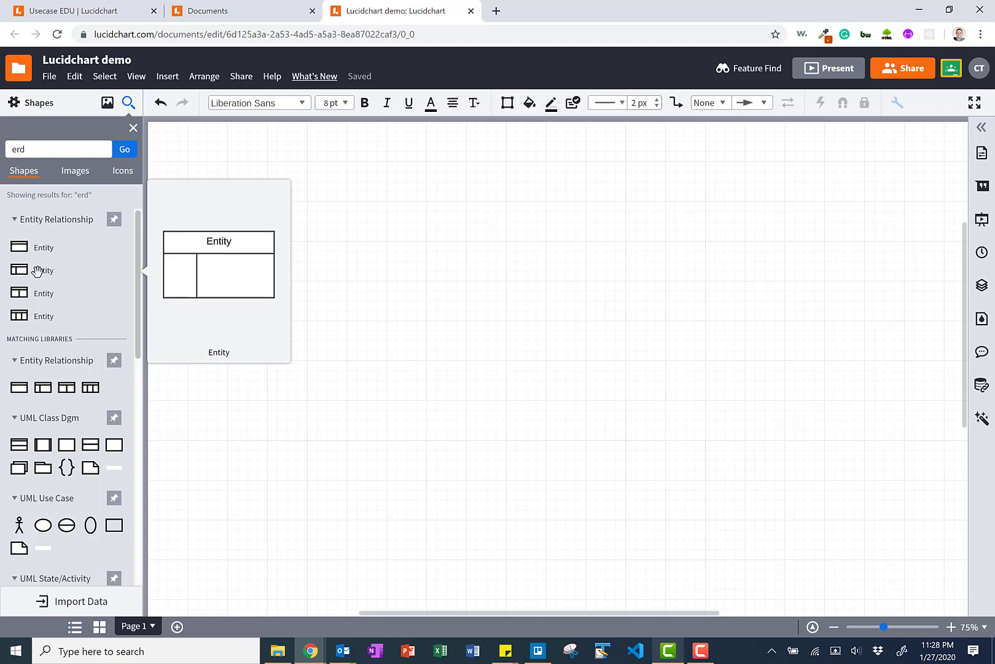
{"action": "left_click_drag", "start_coordinate": [307, 236], "coordinate": [308, 235]}
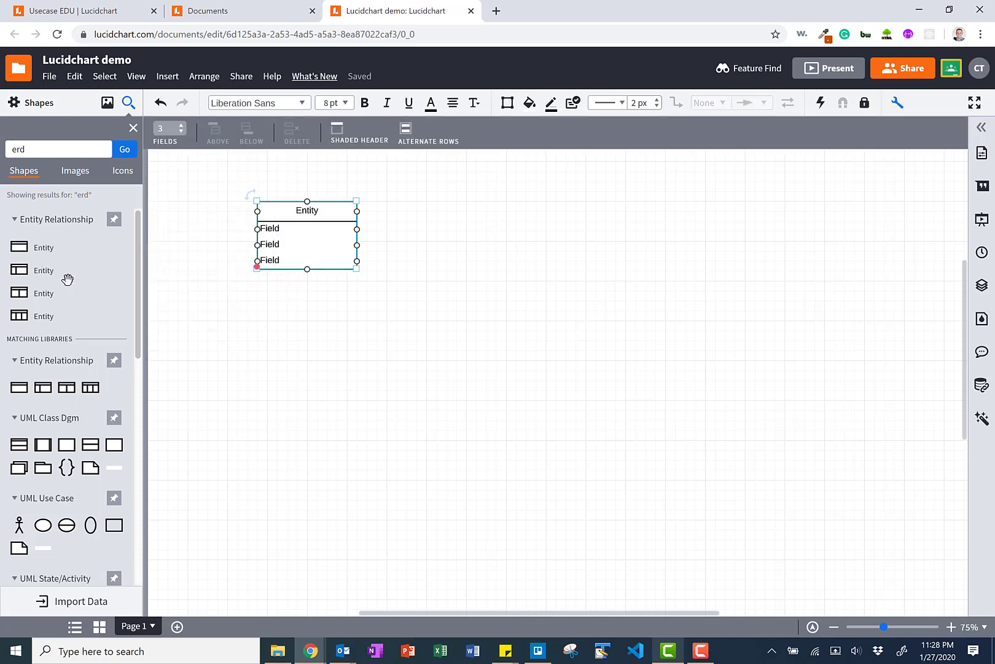
{"action": "mouse_move", "coordinate": [45, 271]}
{"action": "left_click_drag", "start_coordinate": [38, 272], "coordinate": [296, 362]}
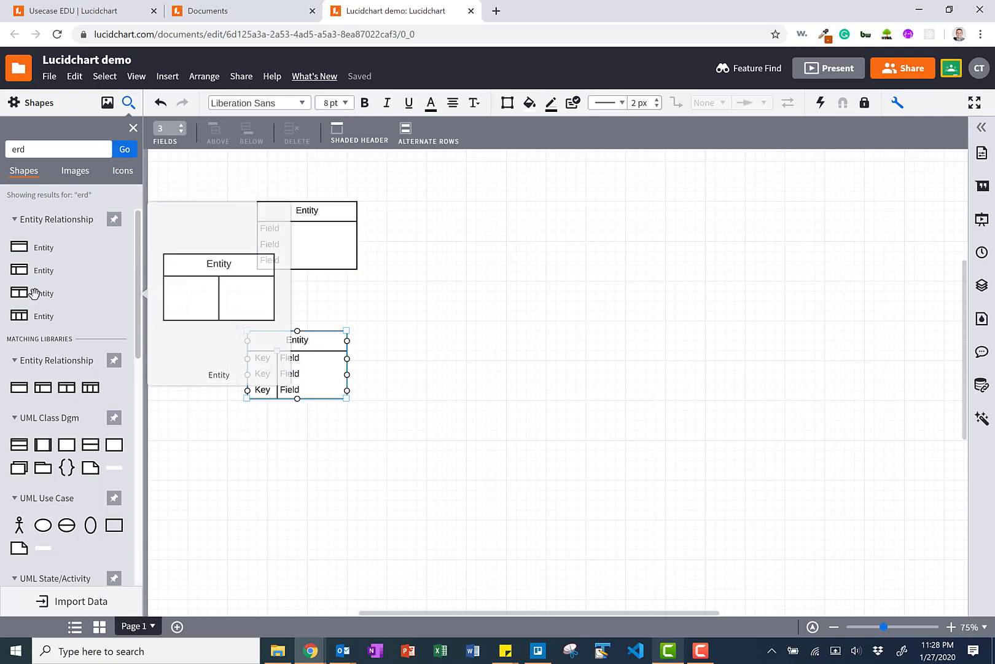
{"action": "left_click_drag", "start_coordinate": [34, 293], "coordinate": [463, 316]}
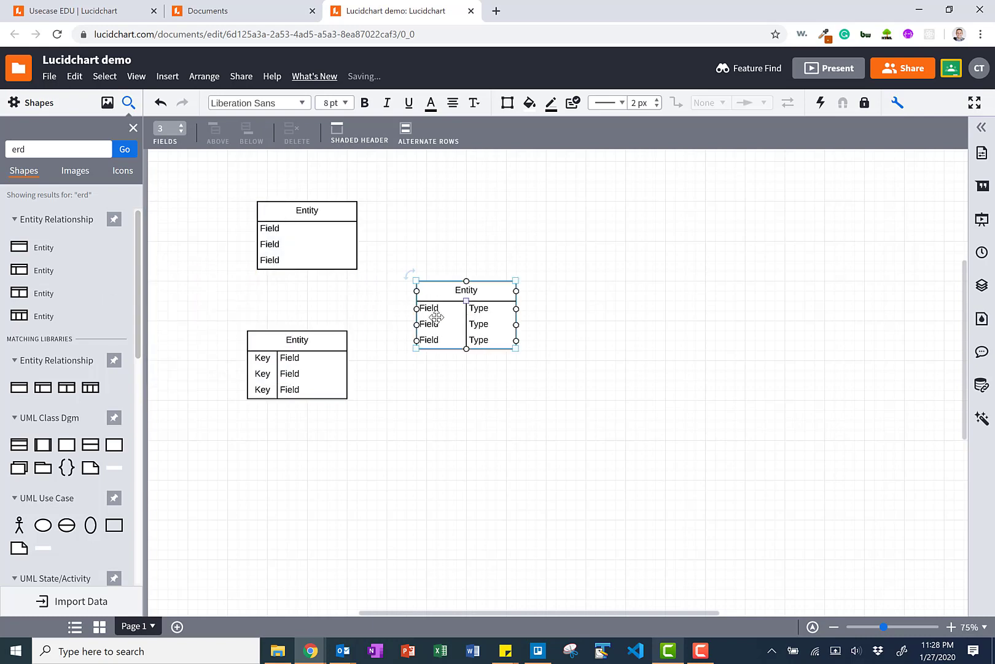
{"action": "left_click", "coordinate": [440, 310]}
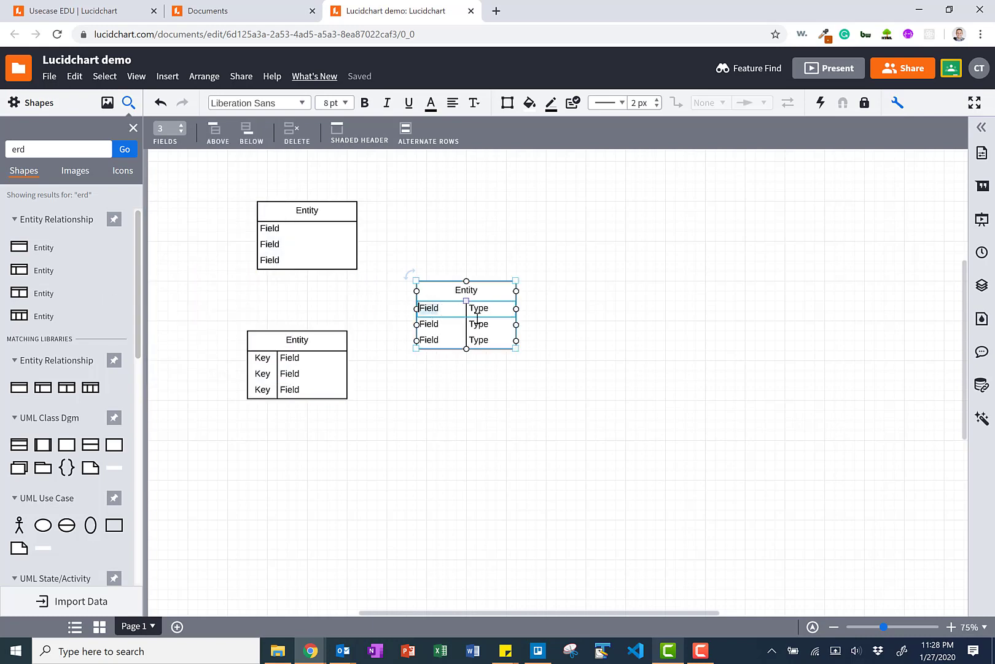
{"action": "left_click", "coordinate": [524, 369]}
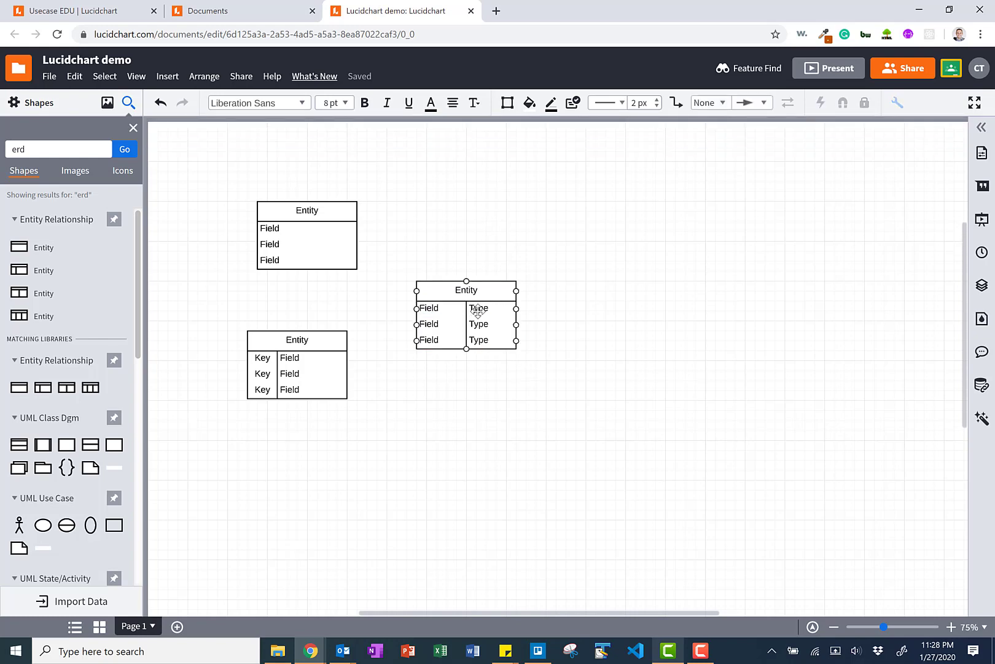
Step: Delete the fields-only entity and the field-and-type entity from the canvas
{"action": "left_click", "coordinate": [318, 231]}
{"action": "key", "text": "Delete"}
{"action": "left_click", "coordinate": [466, 310]}
{"action": "key", "text": "Delete"}
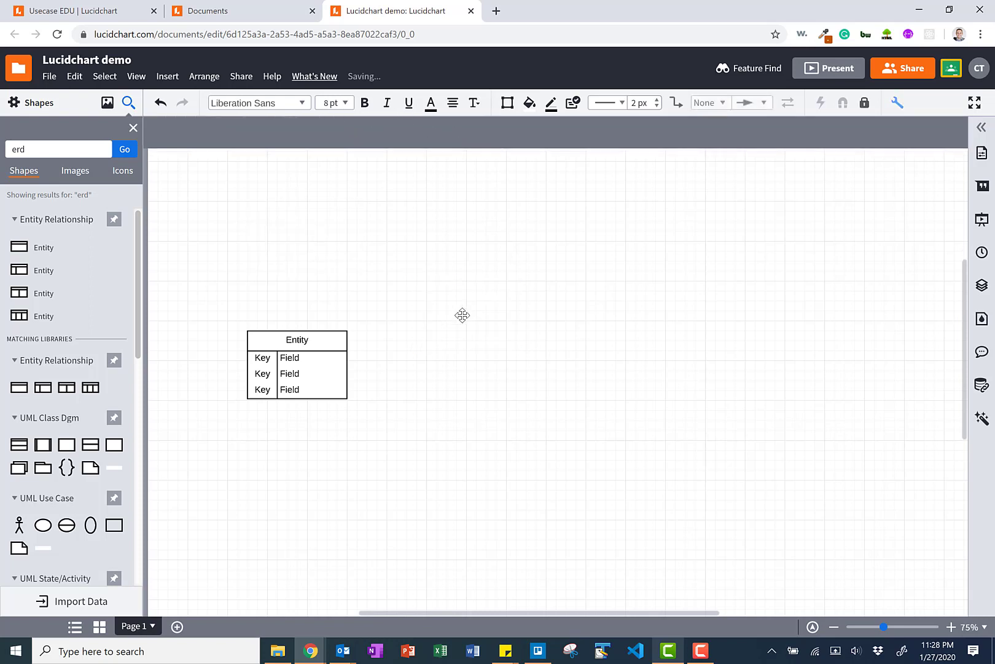
Step: Move the key-and-field entity higher on the canvas and place a duplicate to its right at the same height
{"action": "left_click_drag", "start_coordinate": [298, 380], "coordinate": [375, 291]}
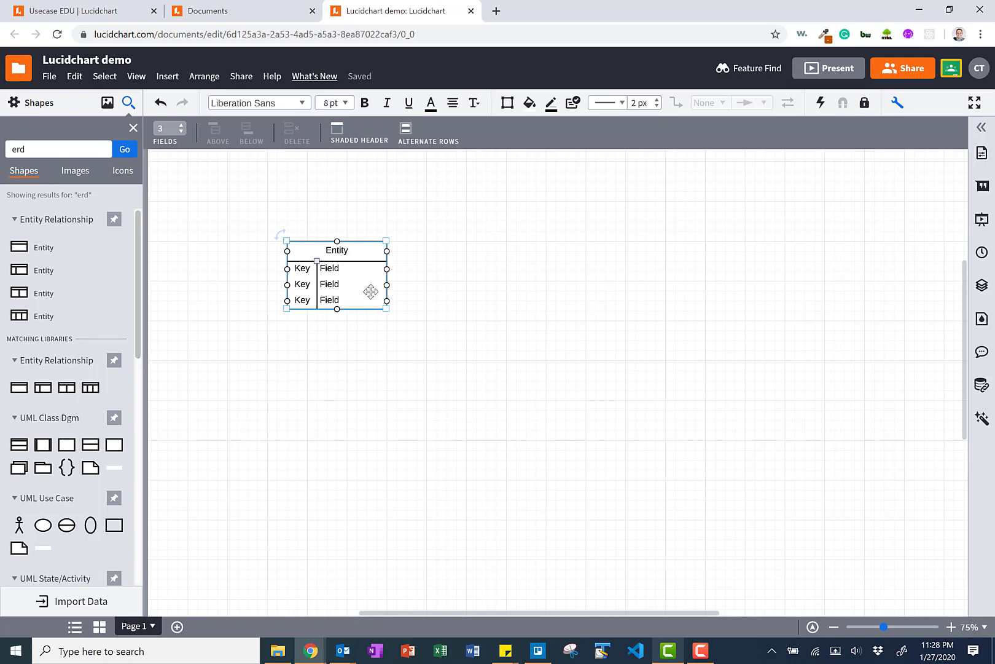
{"action": "left_click", "coordinate": [414, 425]}
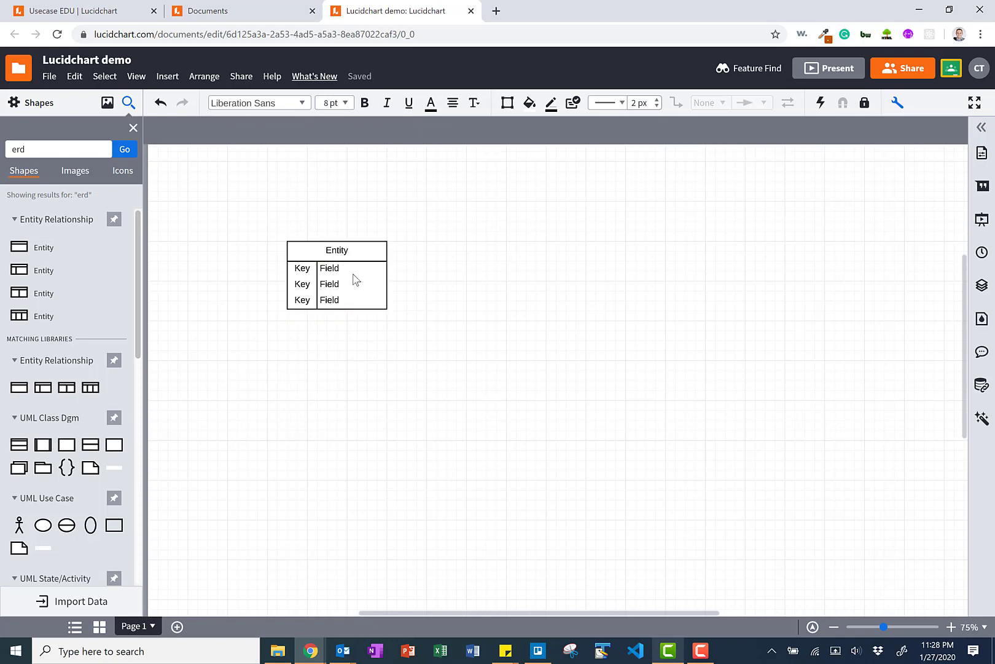
{"action": "left_click", "coordinate": [351, 276]}
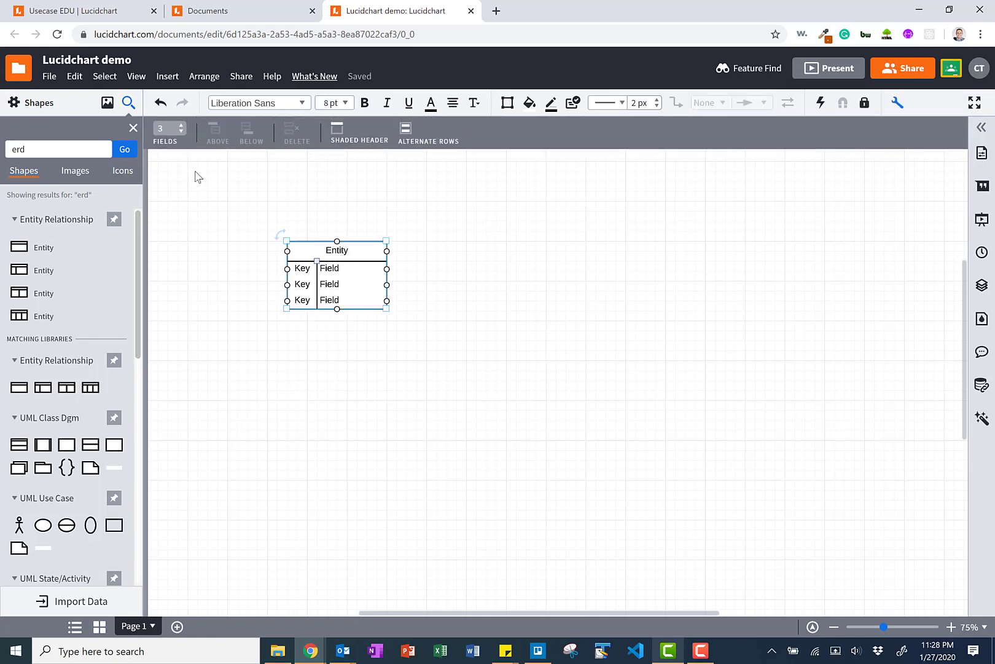
{"action": "left_click", "coordinate": [455, 283]}
{"action": "left_click", "coordinate": [353, 289]}
{"action": "key", "text": "ctrl+d"}
{"action": "left_click_drag", "start_coordinate": [353, 288], "coordinate": [509, 281]}
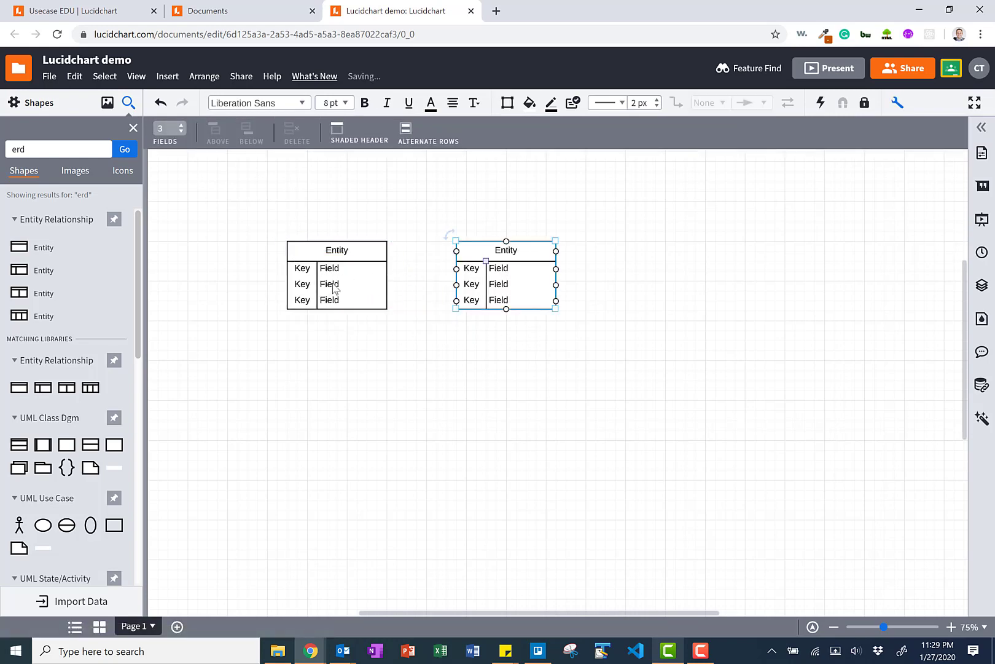
Step: Title the left entity Customer and the right entity Order
{"action": "double_click", "coordinate": [335, 251]}
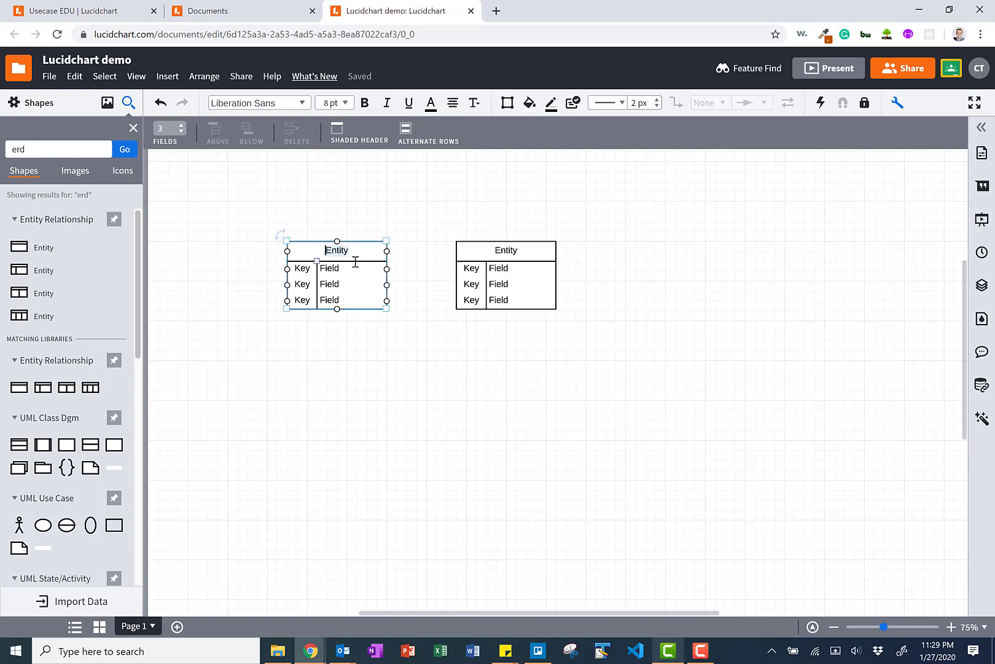
{"action": "type", "text": "Customer"}
{"action": "double_click", "coordinate": [496, 253]}
{"action": "type", "text": "Order"}
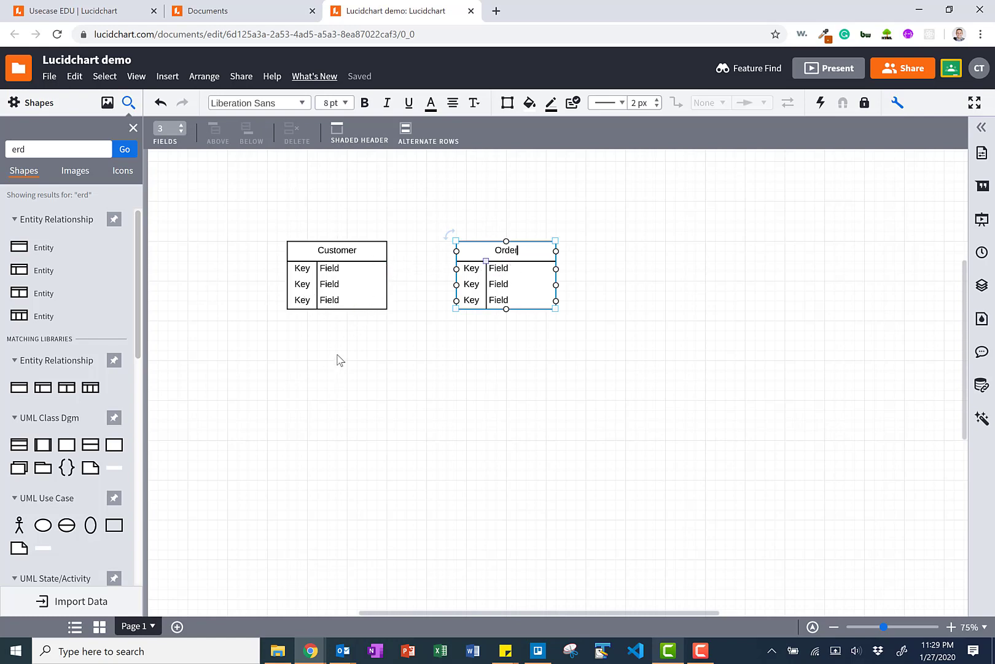
Step: Name the Customer entity's three fields Customer_ID, First_Name and Last_Name
{"action": "double_click", "coordinate": [332, 268]}
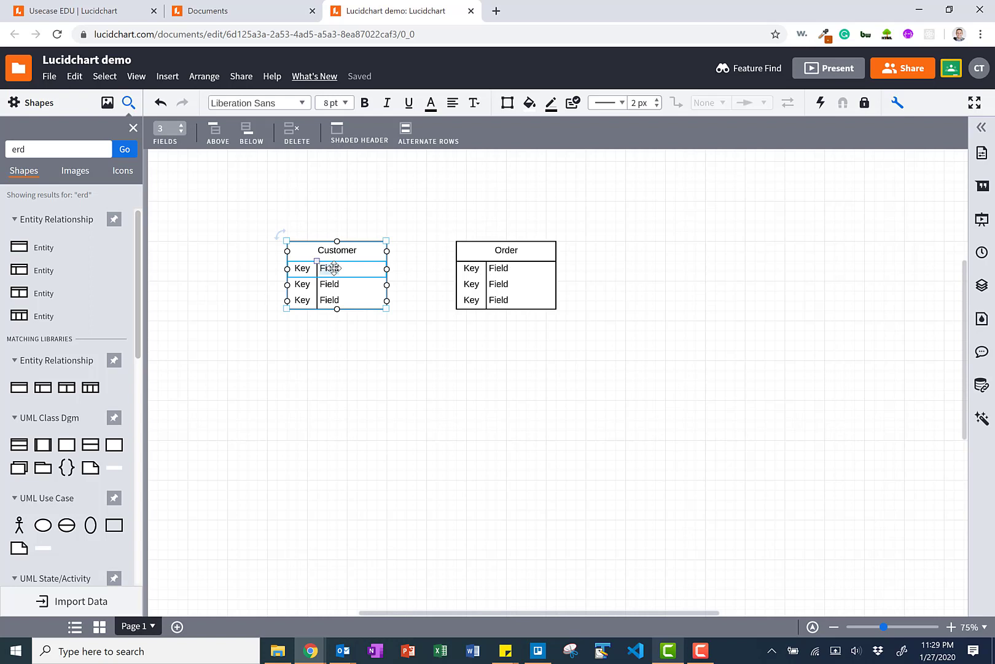
{"action": "type", "text": "Customer_ID"}
{"action": "double_click", "coordinate": [341, 287]}
{"action": "type", "text": "Custo"}
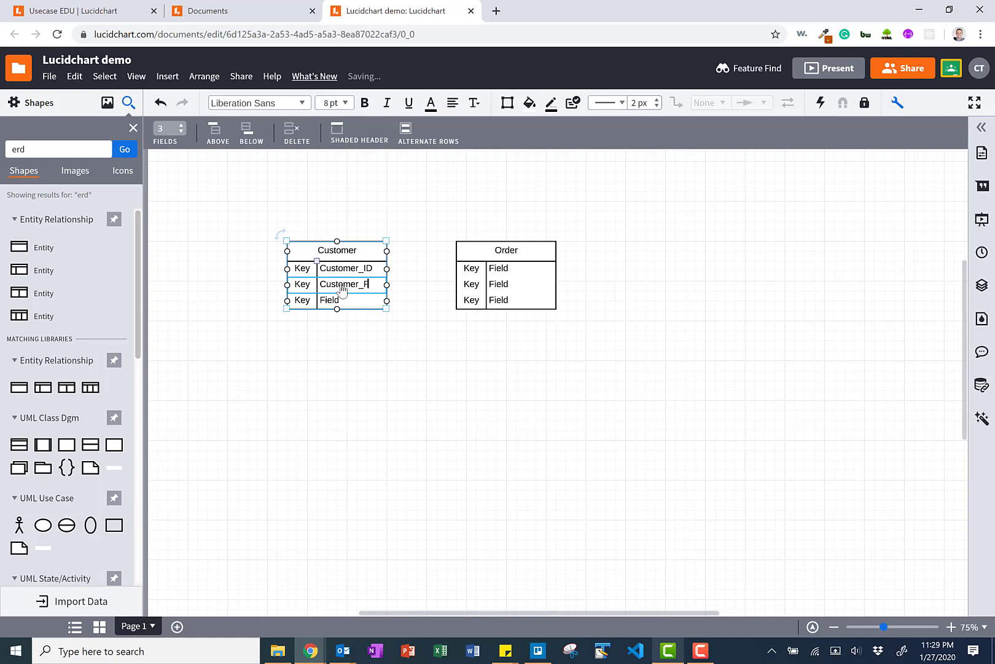
{"action": "key", "text": "BackSpace"}
{"action": "key", "text": "BackSpace"}
{"action": "key", "text": "BackSpace"}
{"action": "key", "text": "BackSpace"}
{"action": "key", "text": "BackSpace"}
{"action": "key", "text": "BackSpace"}
{"action": "key", "text": "BackSpace"}
{"action": "key", "text": "BackSpace"}
{"action": "key", "text": "BackSpace"}
{"action": "key", "text": "BackSpace"}
{"action": "key", "text": "BackSpace"}
{"action": "key", "text": "BackSpace"}
{"action": "key", "text": "BackSpace"}
{"action": "left_click", "coordinate": [329, 303]}
{"action": "type", "text": "Last_Name"}
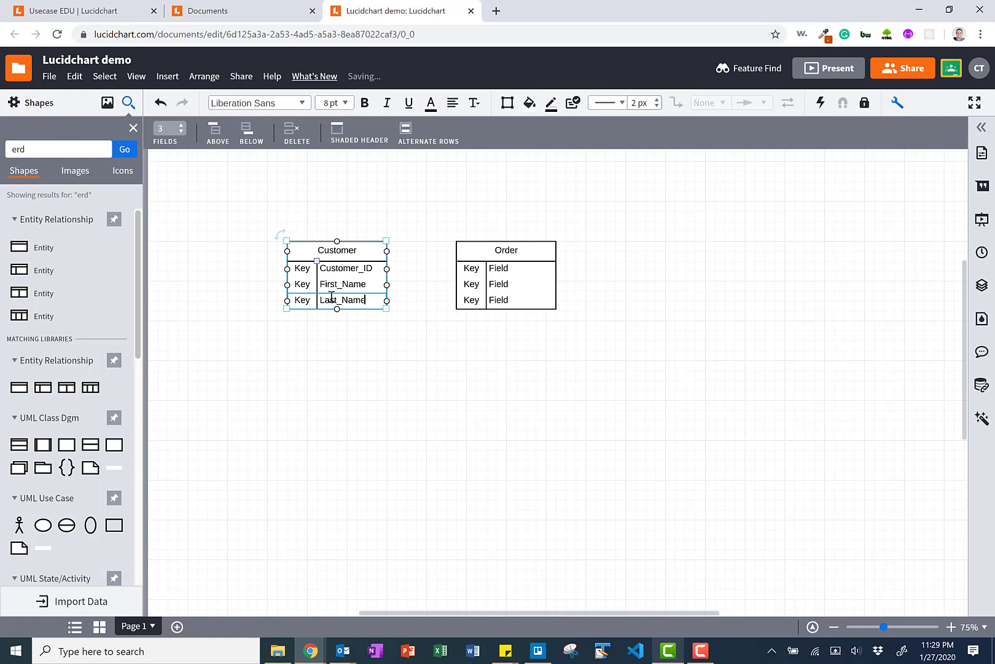
{"action": "left_click", "coordinate": [326, 282]}
{"action": "left_click", "coordinate": [344, 352]}
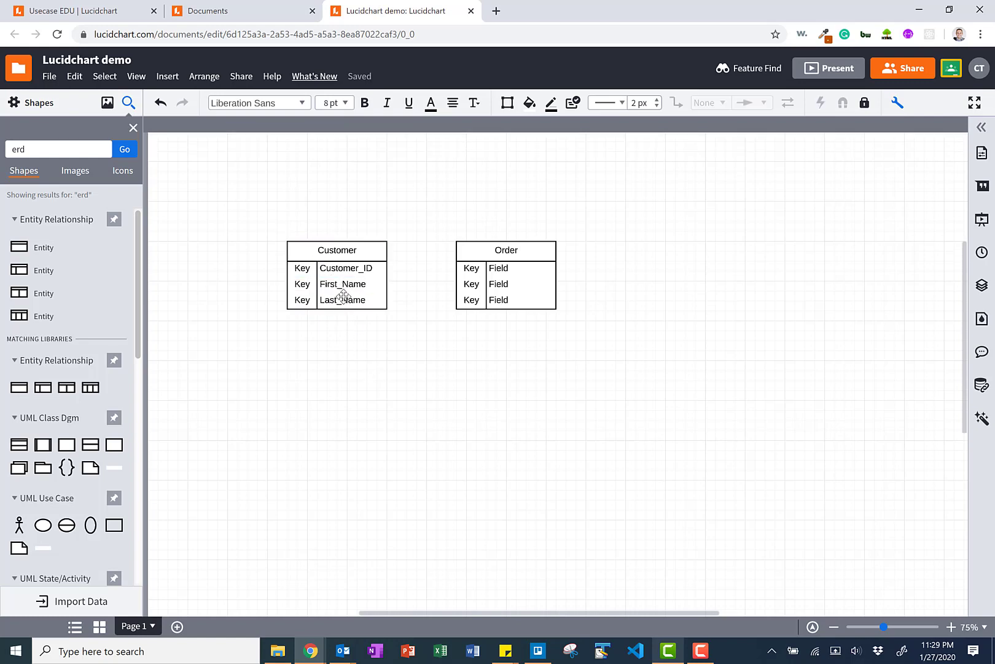
Step: Increase the Customer entity to 5 fields and name the two added fields Email and Phone
{"action": "left_click", "coordinate": [343, 293]}
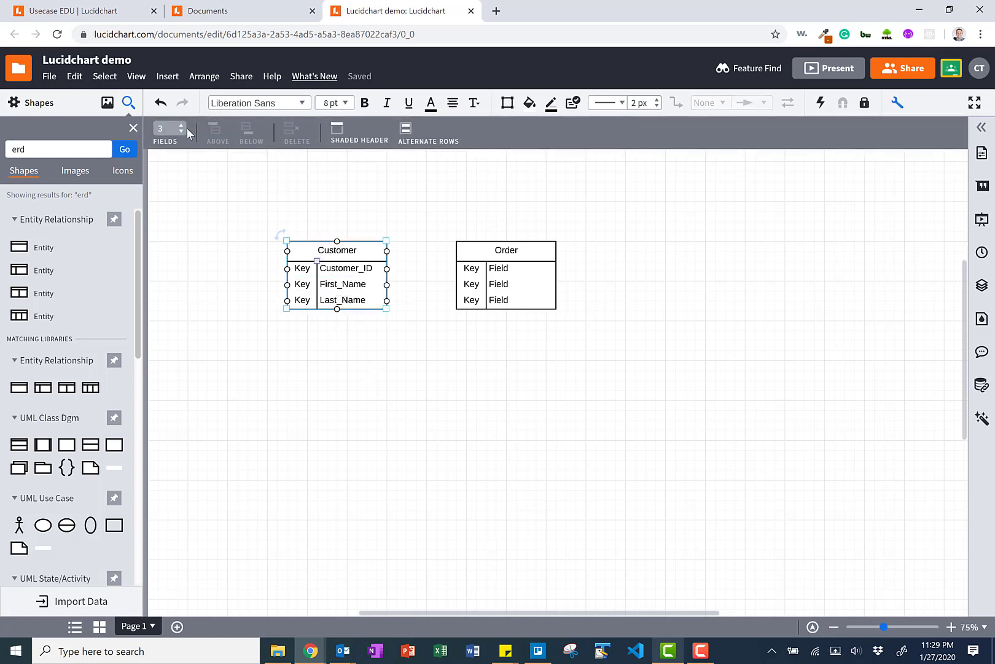
{"action": "left_click", "coordinate": [182, 125]}
{"action": "left_click", "coordinate": [182, 126]}
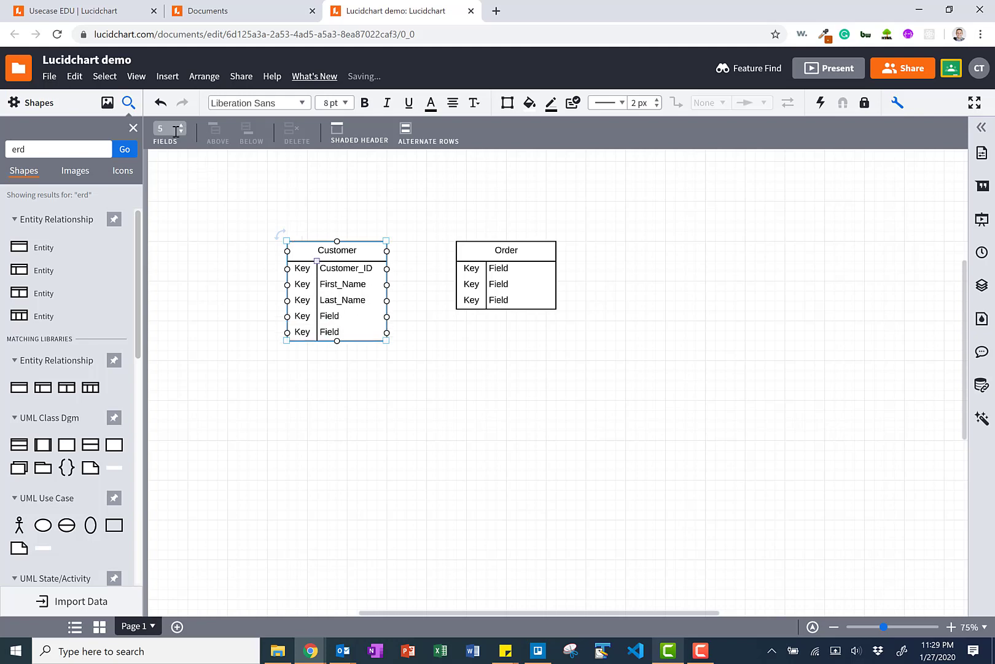
{"action": "left_click", "coordinate": [340, 316]}
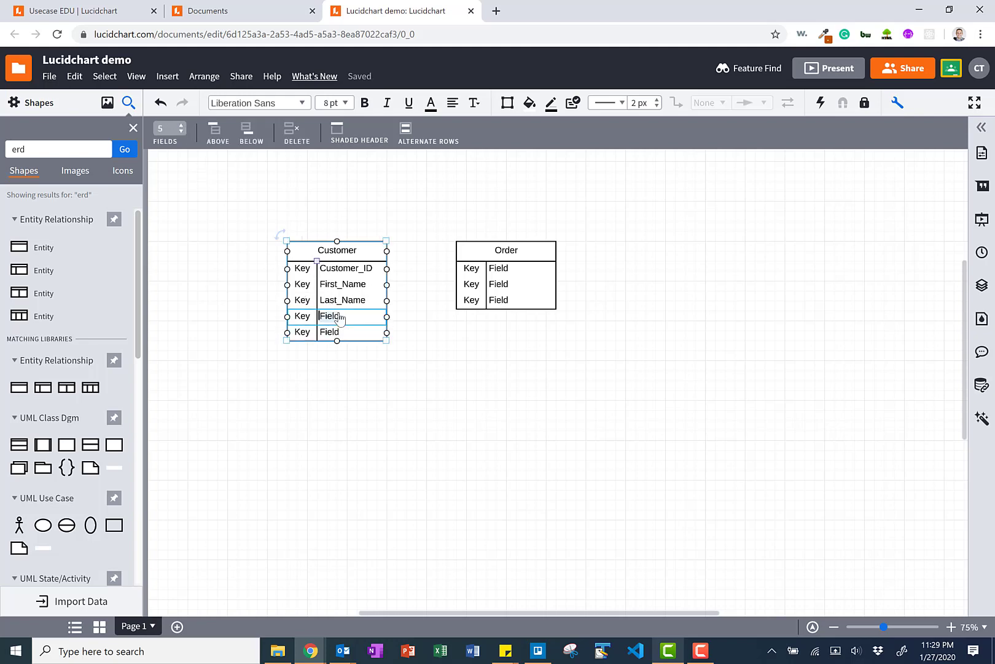
{"action": "type", "text": "Email"}
{"action": "left_click", "coordinate": [346, 333]}
{"action": "type", "text": "Phone"}
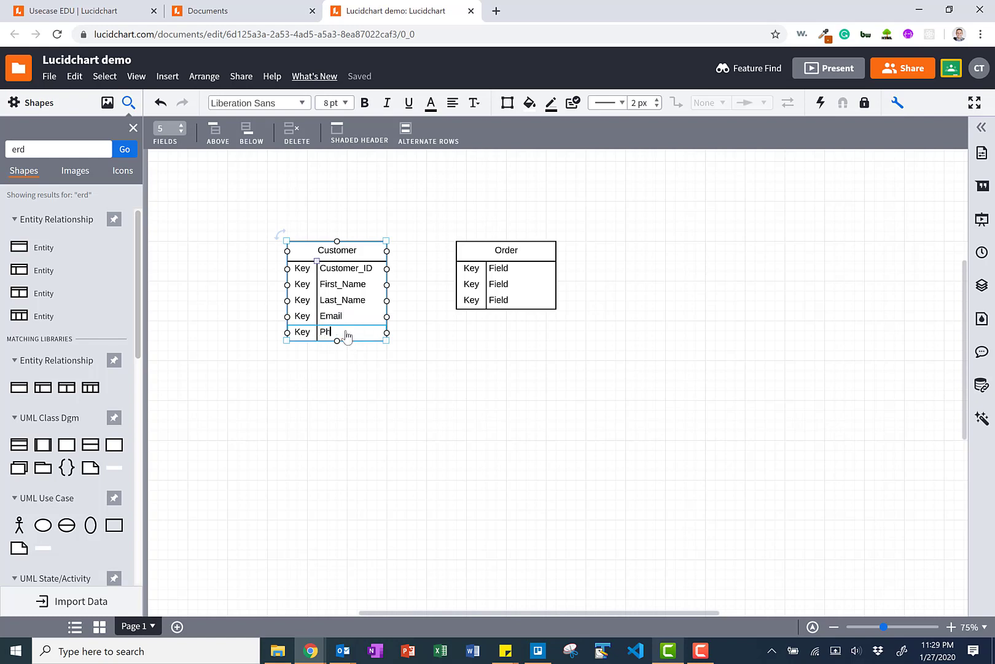
Step: Clear the key labels beside First_Name, Last_Name, Email and Phone in the Customer entity
{"action": "left_click", "coordinate": [304, 281]}
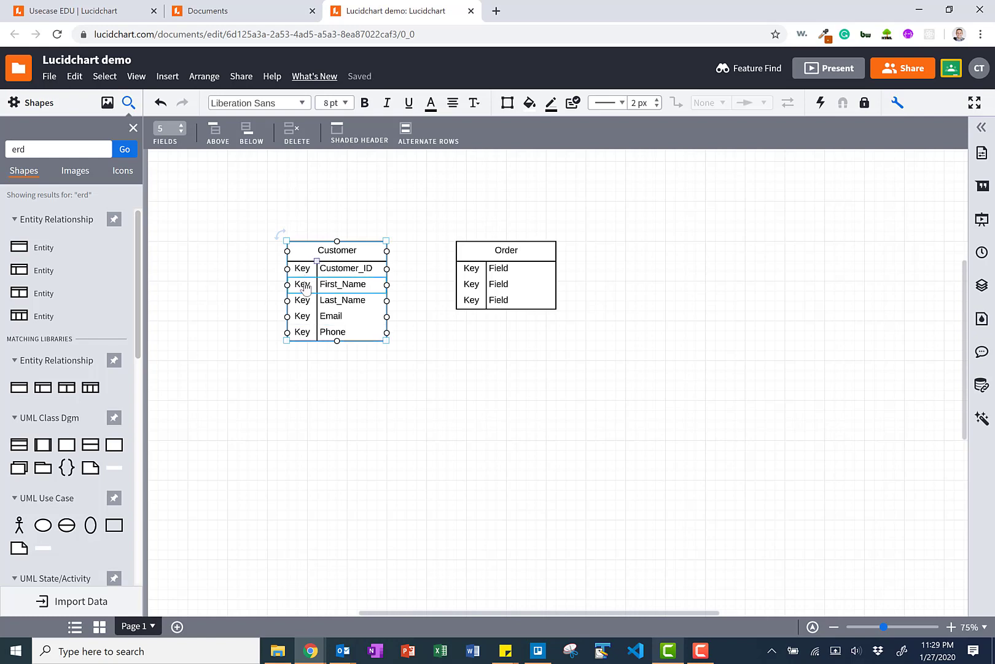
{"action": "key", "text": "Delete"}
{"action": "key", "text": "ctrl+z"}
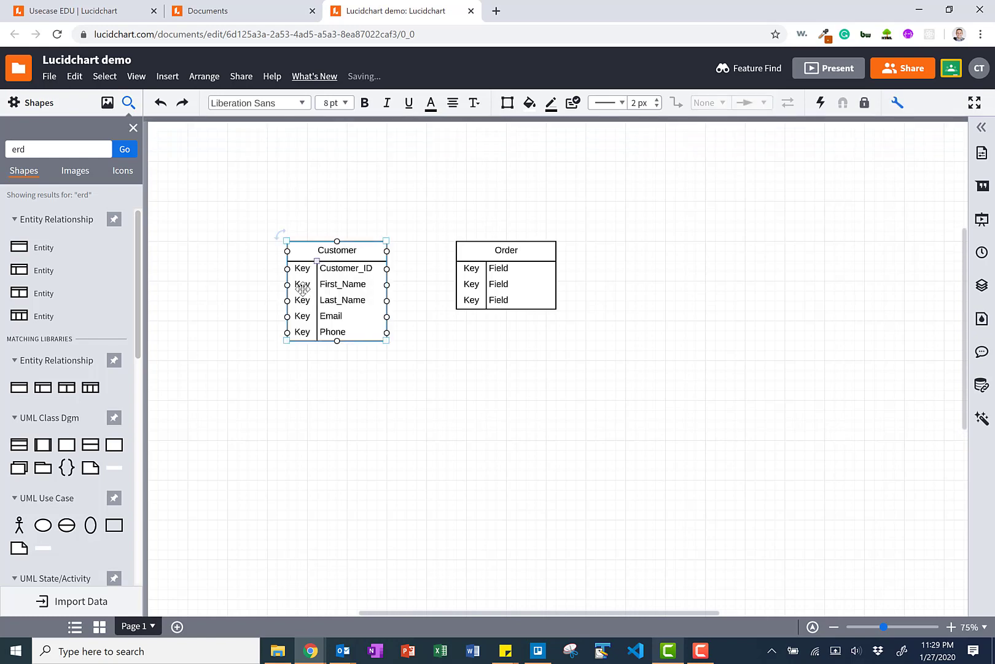
{"action": "key", "text": "Delete"}
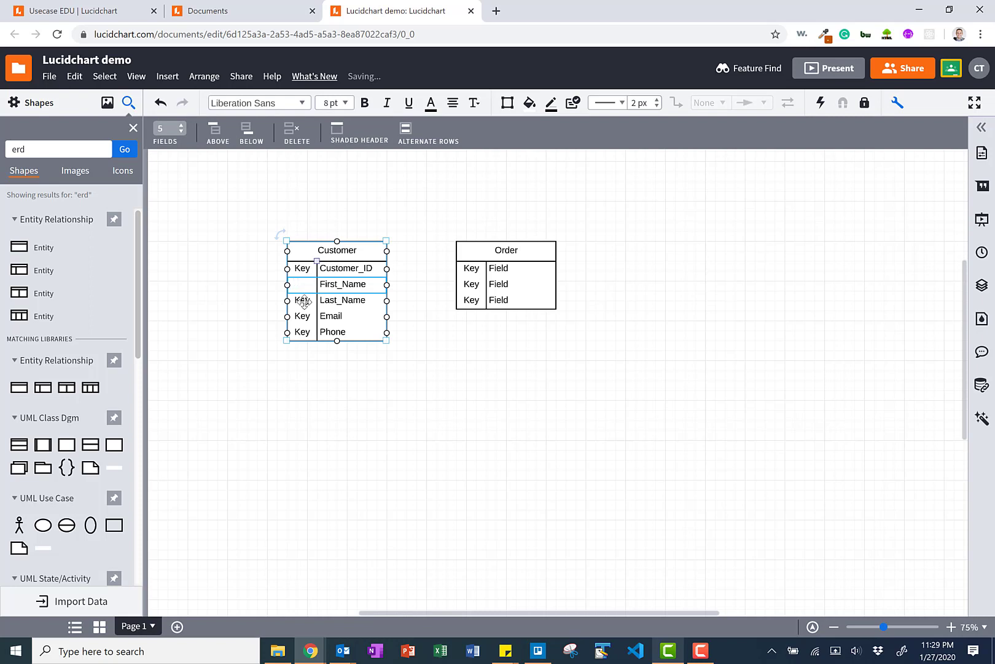
{"action": "left_click", "coordinate": [302, 300]}
{"action": "key", "text": "Delete"}
{"action": "left_click", "coordinate": [305, 317]}
{"action": "key", "text": "Delete"}
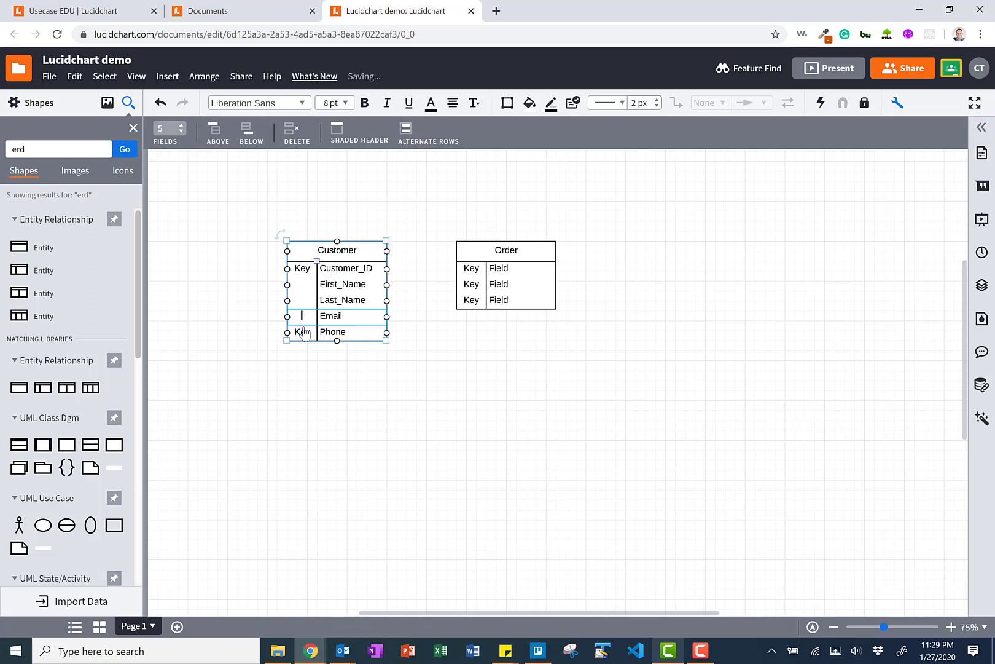
{"action": "left_click", "coordinate": [301, 332]}
{"action": "key", "text": "Delete"}
Step: Replace the key label beside Customer_ID in the Customer entity with PK
{"action": "left_click", "coordinate": [301, 267]}
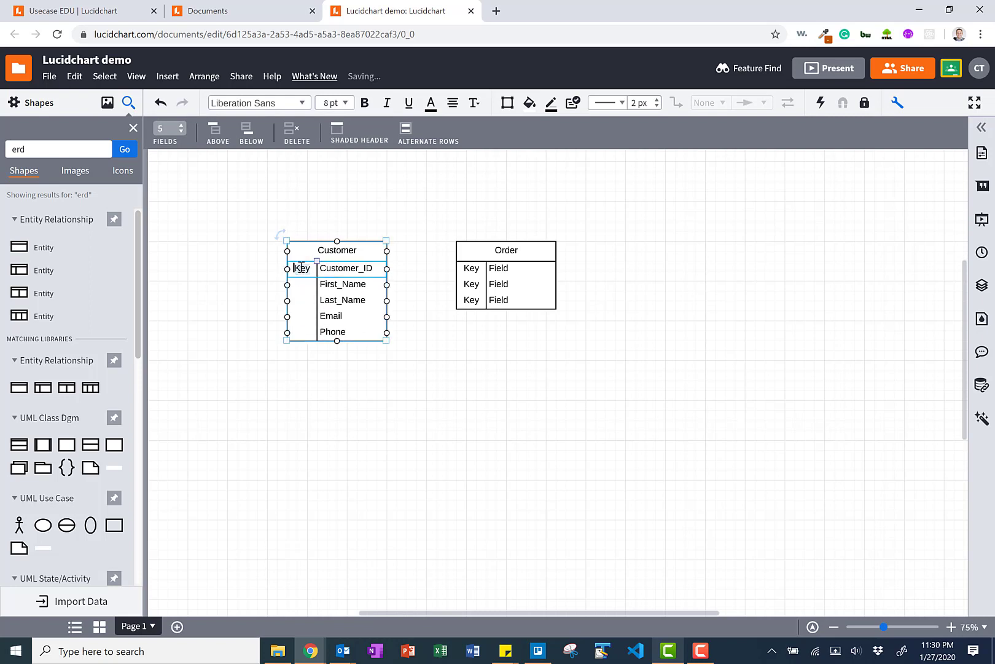
{"action": "type", "text": "PK"}
{"action": "left_click", "coordinate": [403, 356]}
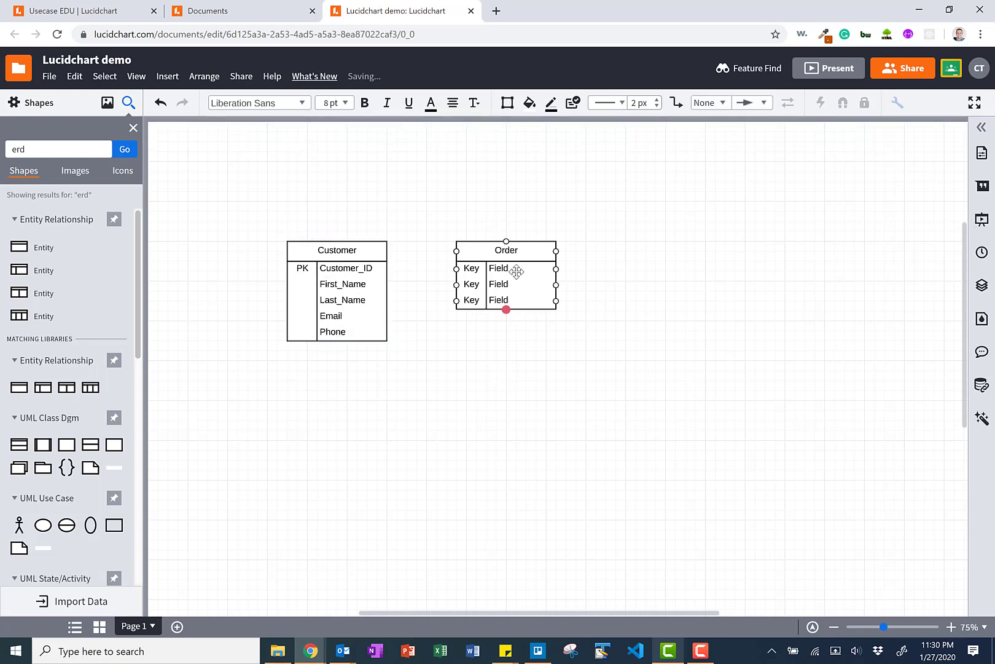
Step: Fill the Order entity's first row with PK and Order_ID, clear the other two keys, and name the second field Order_Date
{"action": "left_click", "coordinate": [474, 269]}
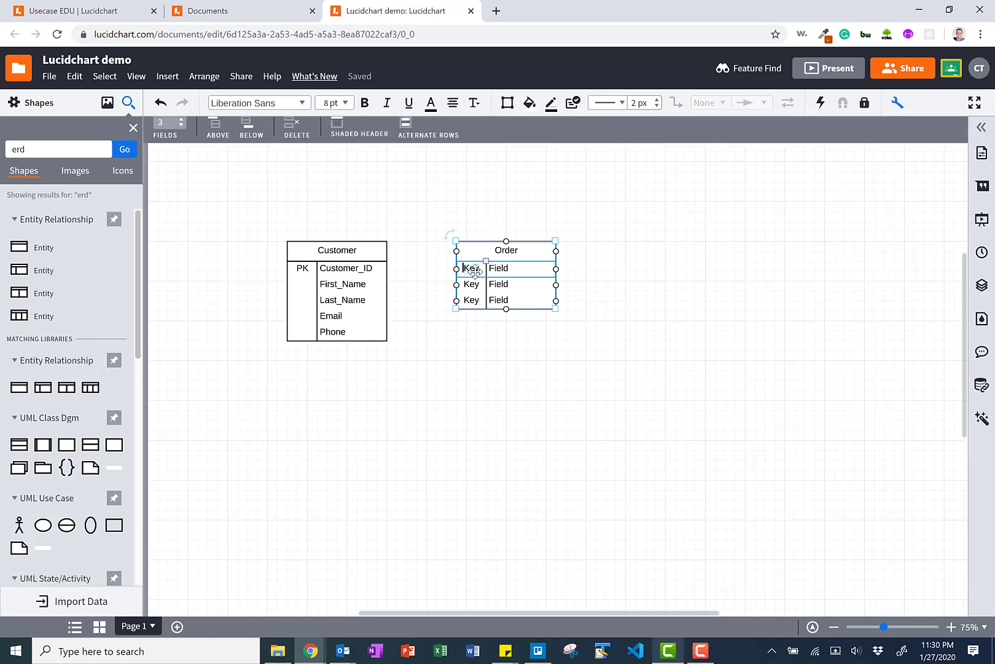
{"action": "type", "text": "PKOrder_ID"}
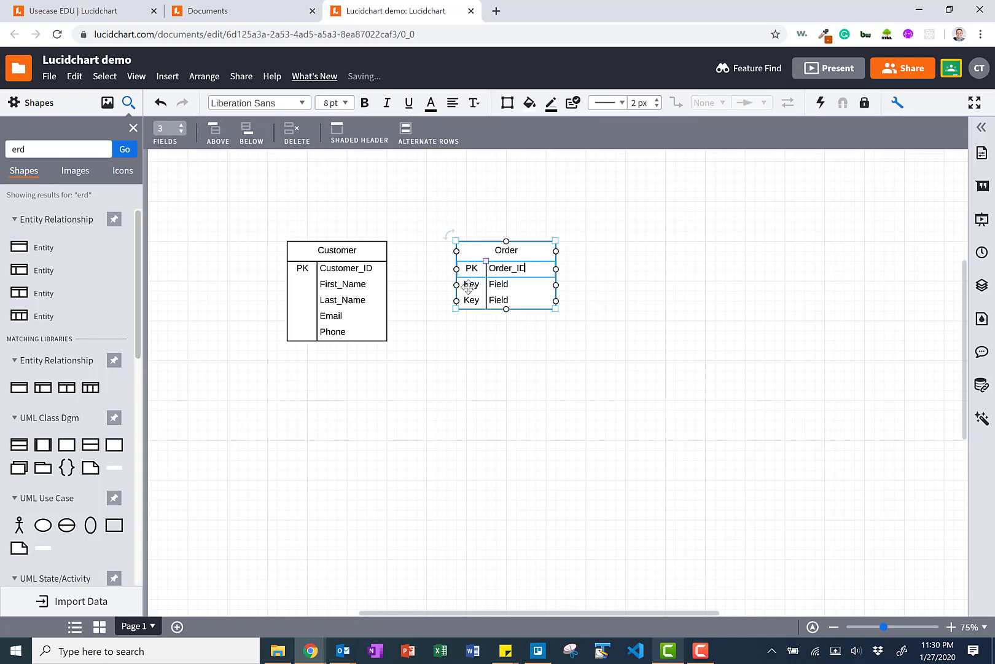
{"action": "double_click", "coordinate": [469, 286]}
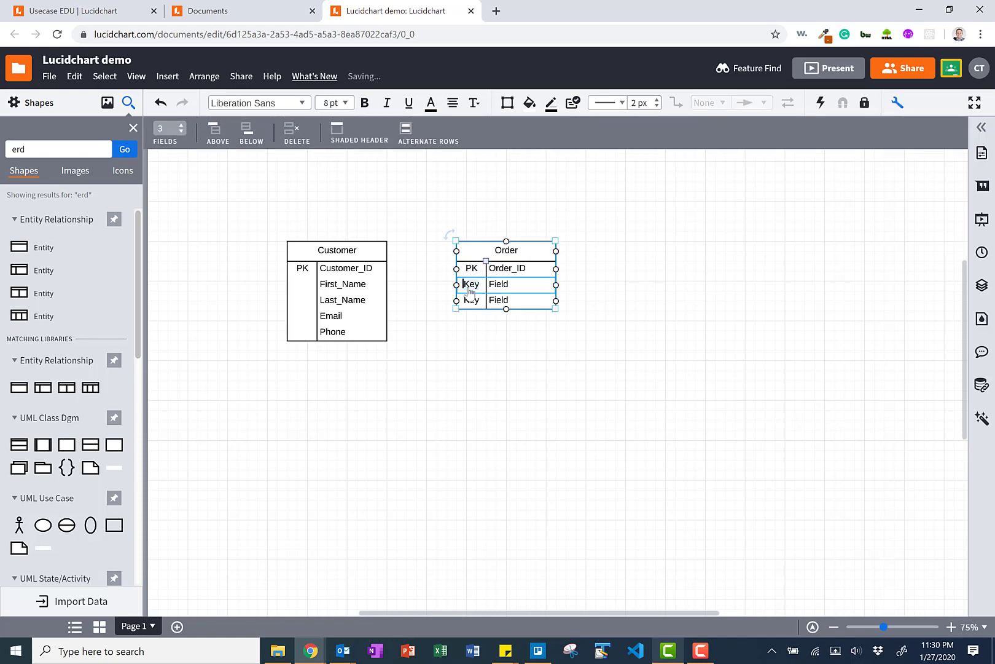
{"action": "key", "text": "BackSpace"}
{"action": "double_click", "coordinate": [472, 301]}
{"action": "key", "text": "BackSpace"}
{"action": "type", "text": "Order_Date"}
Step: Clear the third field's text in the Order entity and reduce the entity to 2 fields
{"action": "double_click", "coordinate": [500, 301]}
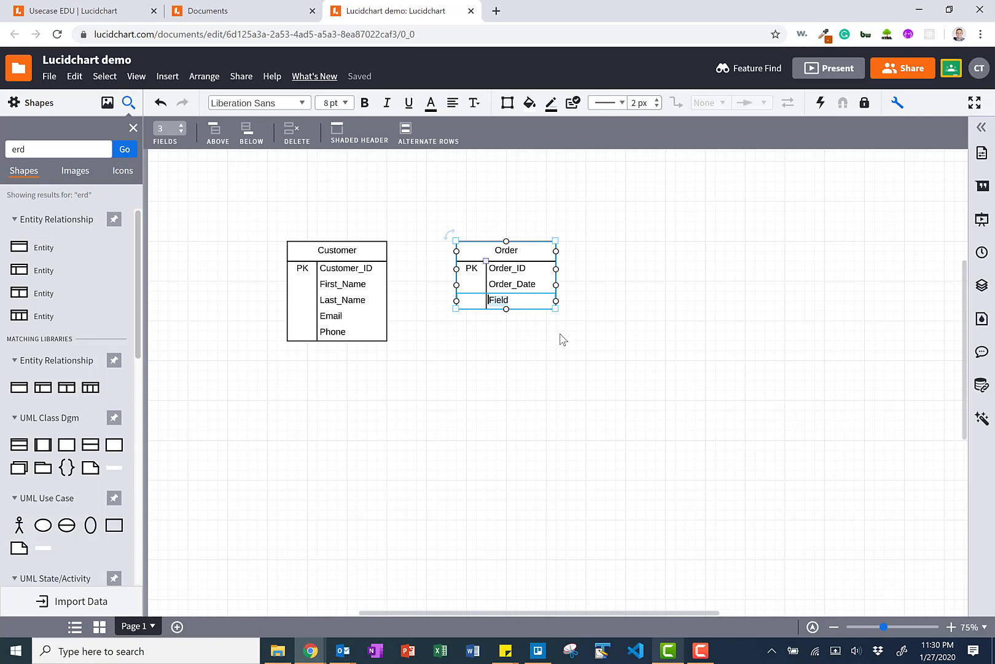
{"action": "key", "text": "BackSpace"}
{"action": "left_click", "coordinate": [479, 399]}
{"action": "left_click", "coordinate": [510, 290]}
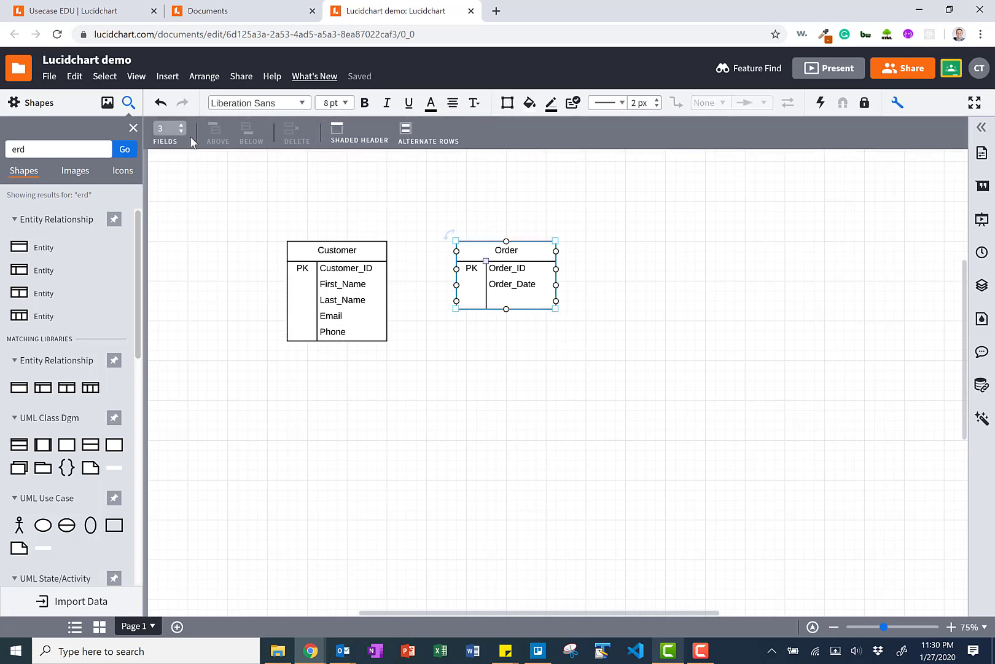
{"action": "left_click", "coordinate": [181, 131]}
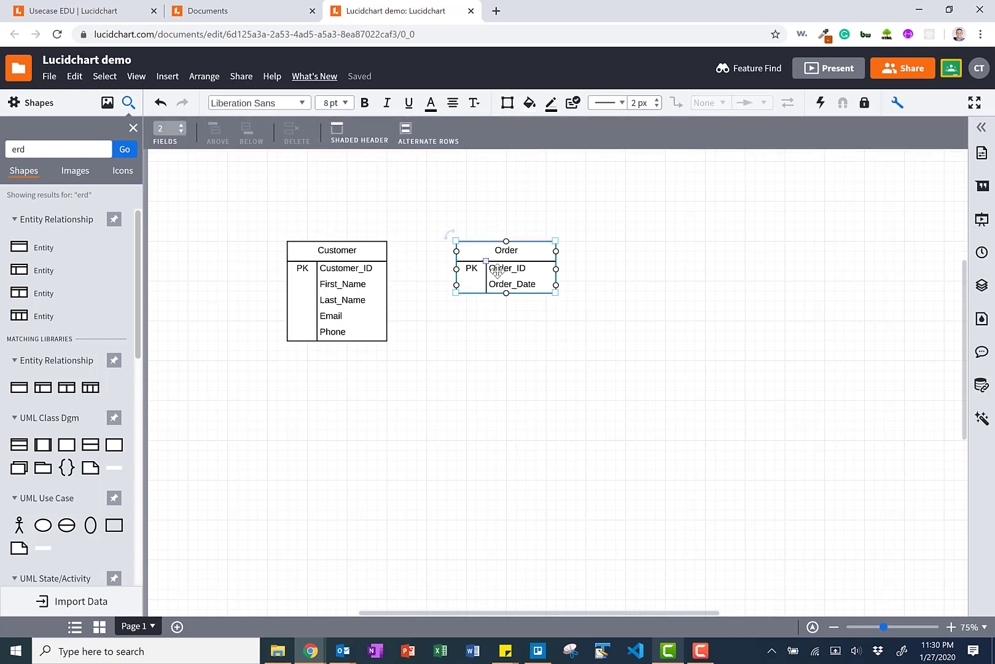
Step: Move the Order entity farther right at the same height and draw a connecting line from the Customer header to the Order header
{"action": "left_click_drag", "start_coordinate": [516, 264], "coordinate": [576, 264]}
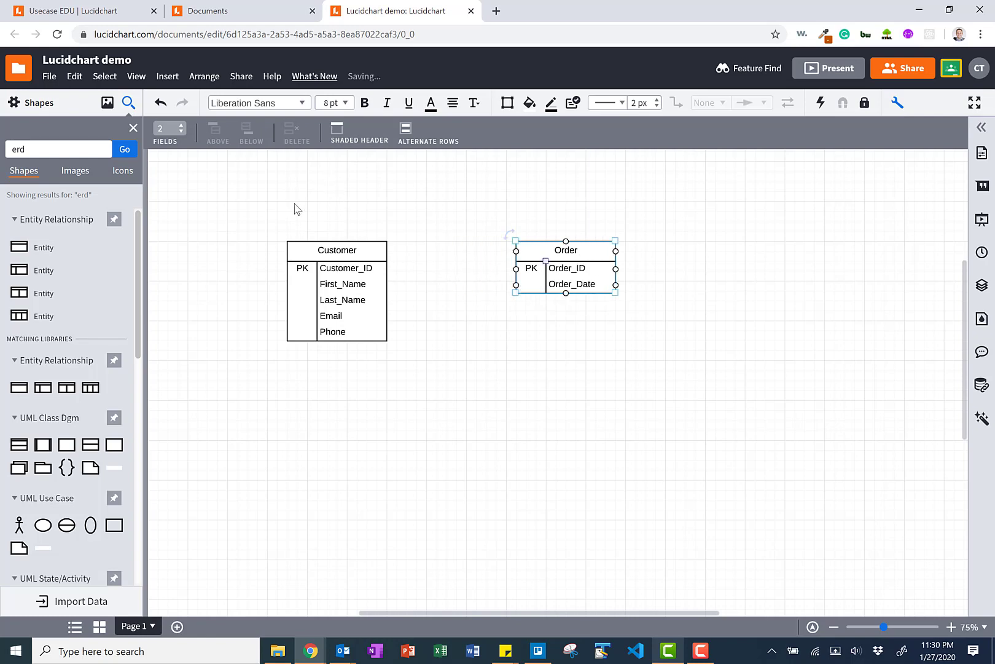
{"action": "left_click", "coordinate": [133, 129]}
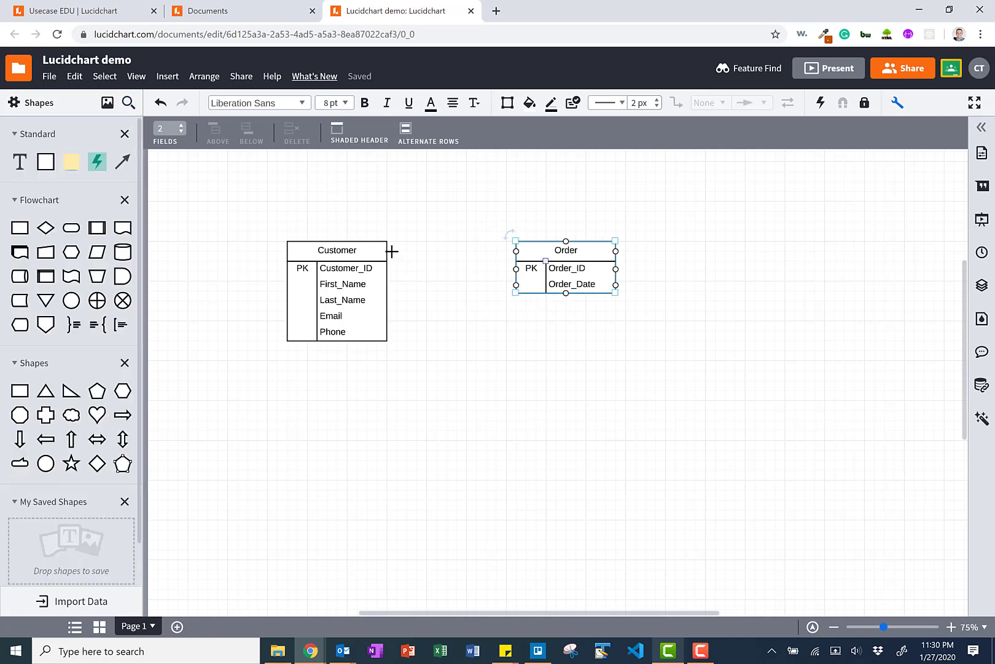
{"action": "mouse_move", "coordinate": [387, 250]}
{"action": "left_click", "coordinate": [326, 249]}
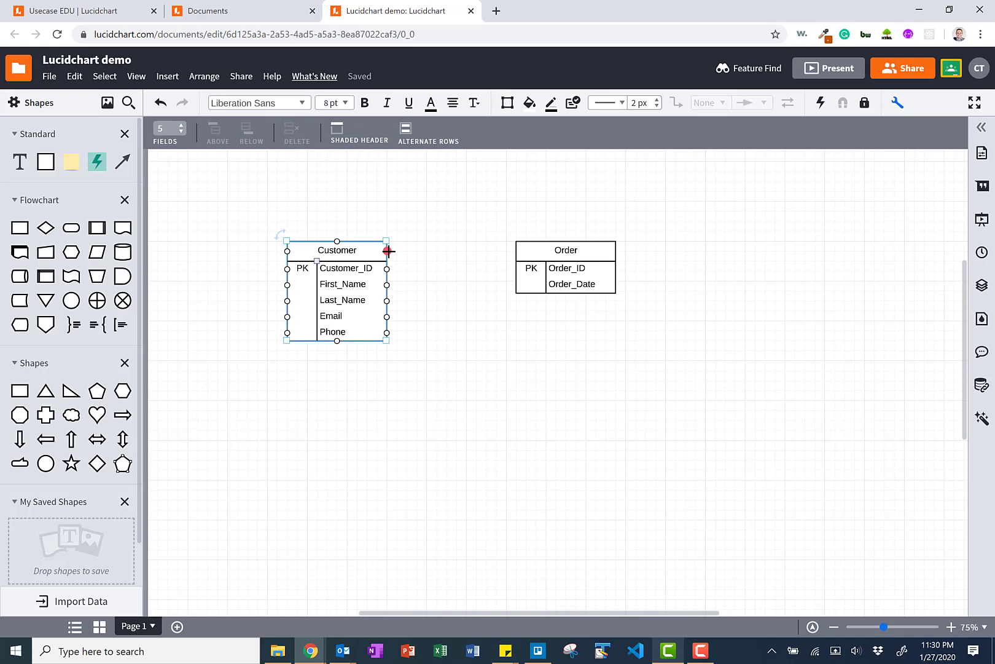
{"action": "left_click_drag", "start_coordinate": [388, 250], "coordinate": [514, 249]}
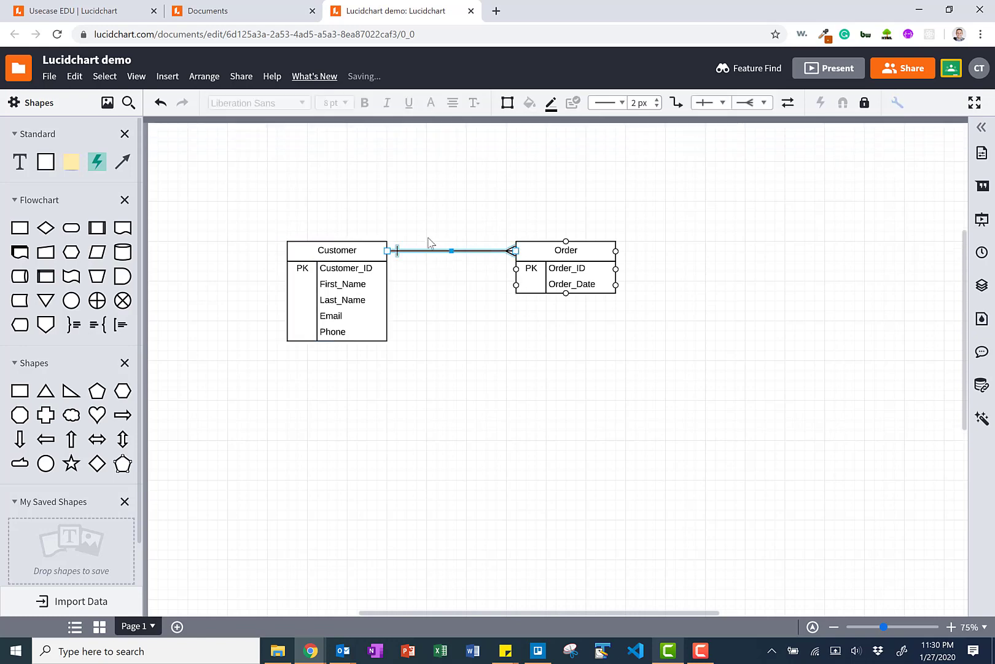
{"action": "left_click", "coordinate": [474, 283]}
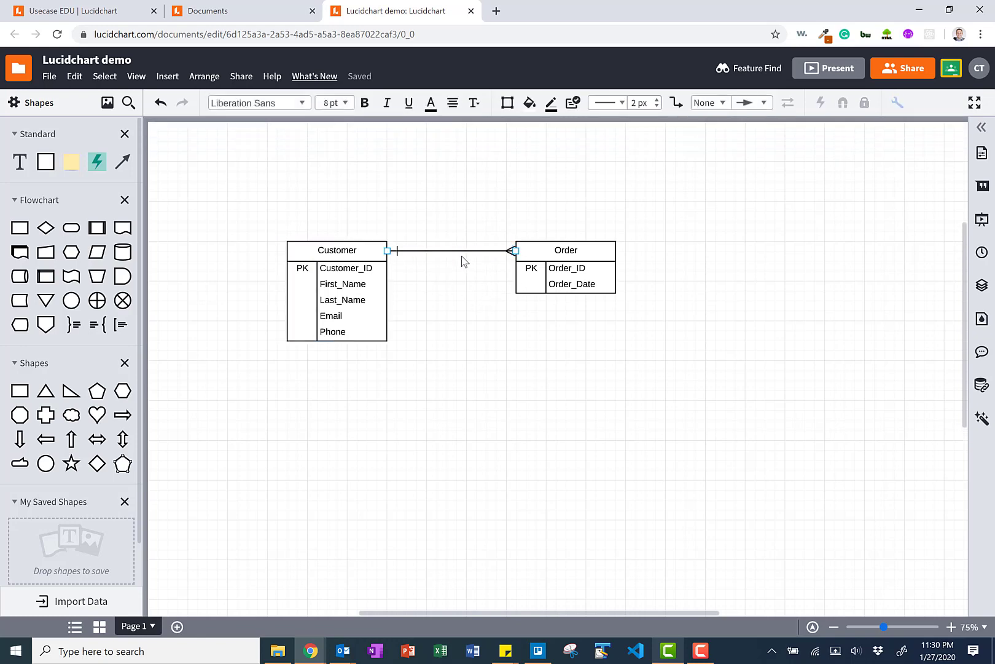
Step: Set both endpoints of the line between Customer and Order to None
{"action": "left_click", "coordinate": [460, 250]}
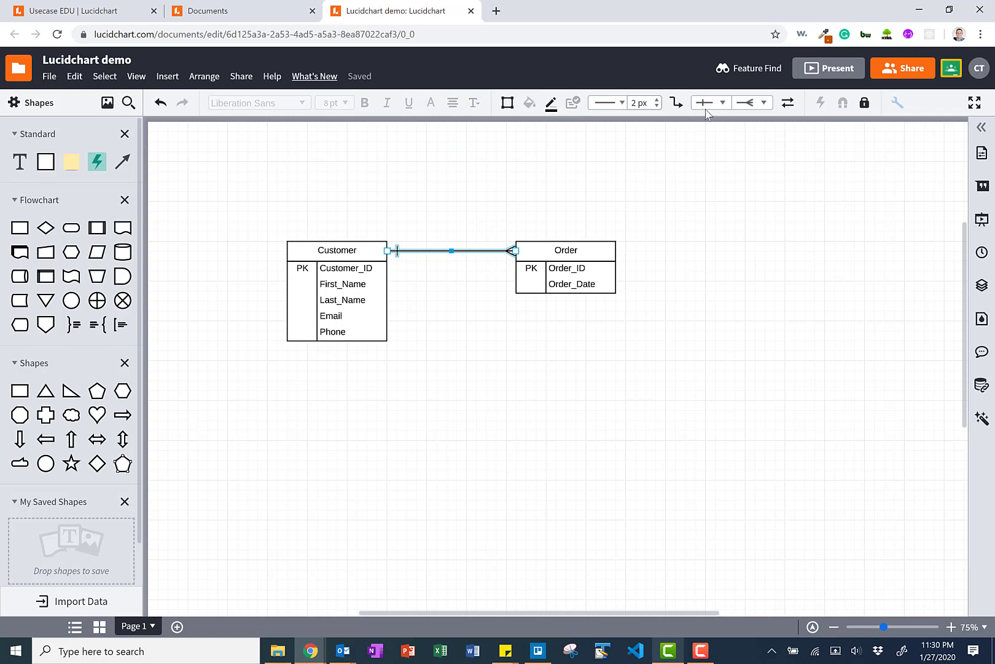
{"action": "left_click", "coordinate": [727, 108]}
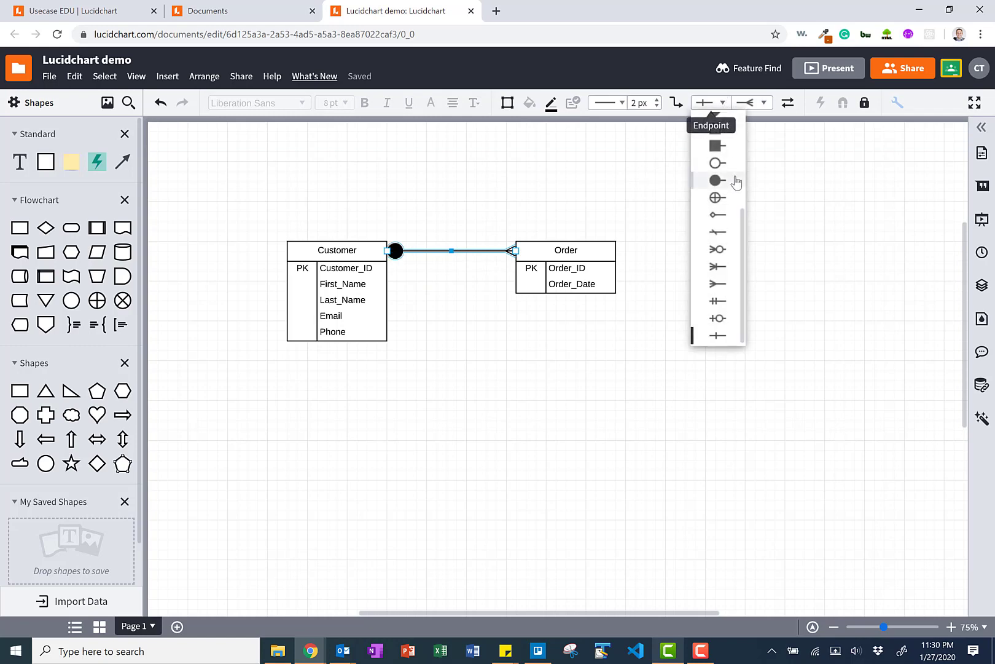
{"action": "scroll", "coordinate": [724, 147], "scroll_direction": "up", "scroll_amount": 5}
{"action": "left_click", "coordinate": [722, 120]}
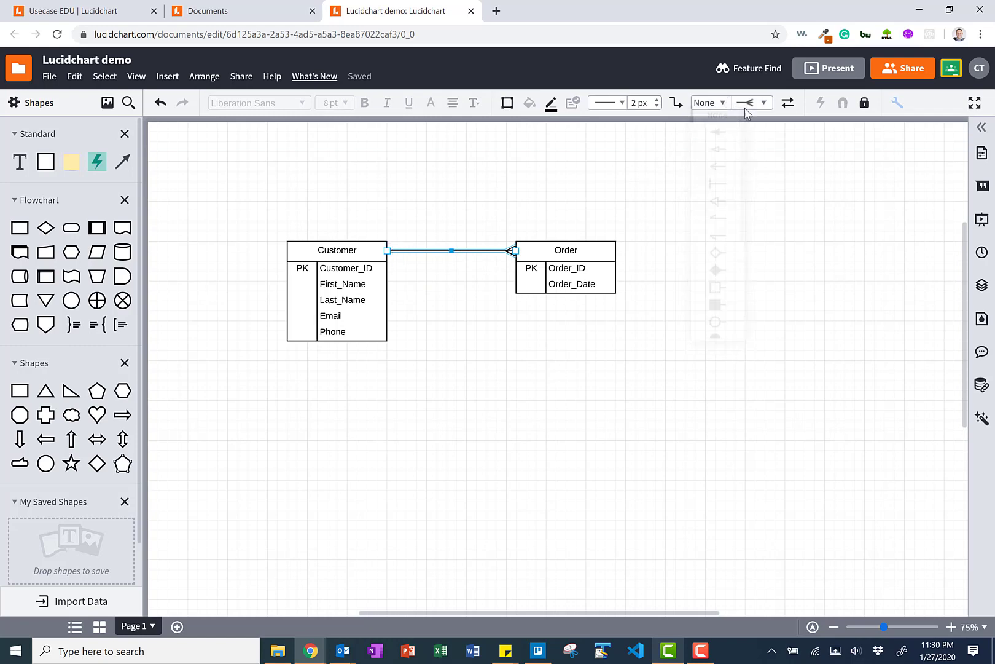
{"action": "left_click", "coordinate": [765, 103]}
{"action": "scroll", "coordinate": [759, 160], "scroll_direction": "up", "scroll_amount": 5}
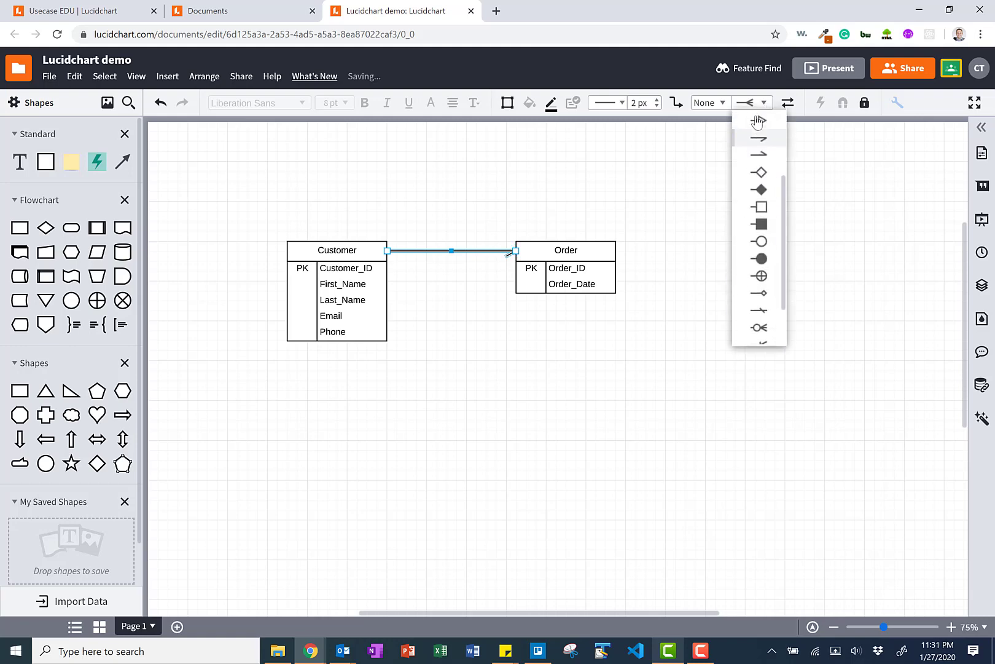
{"action": "left_click", "coordinate": [758, 118]}
{"action": "left_click", "coordinate": [469, 313]}
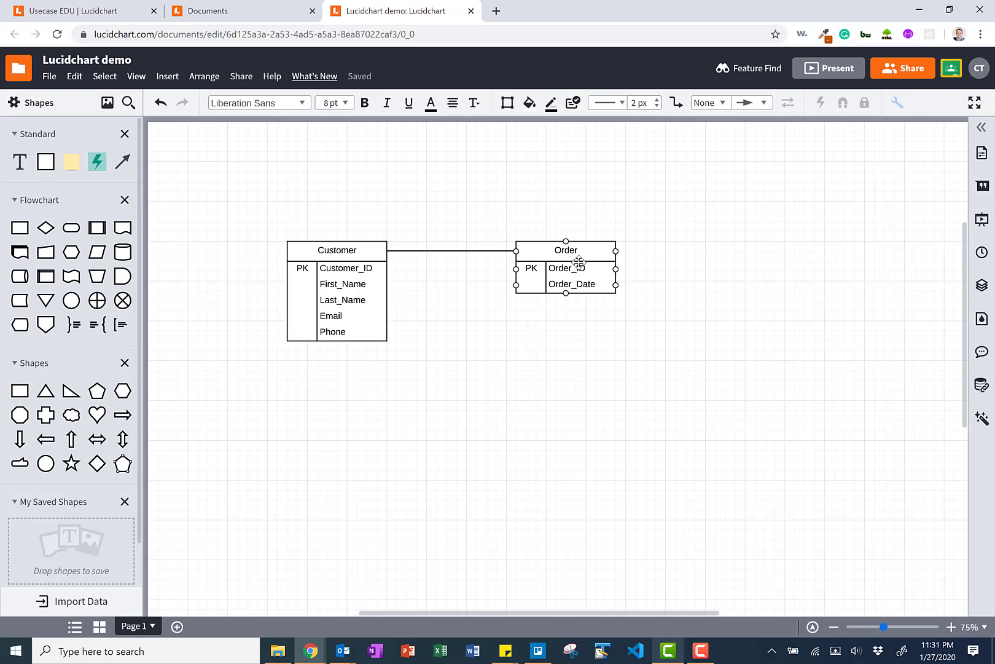
Step: Set the Order end of the relationship line to the plain crow's foot endpoint
{"action": "left_click", "coordinate": [504, 252]}
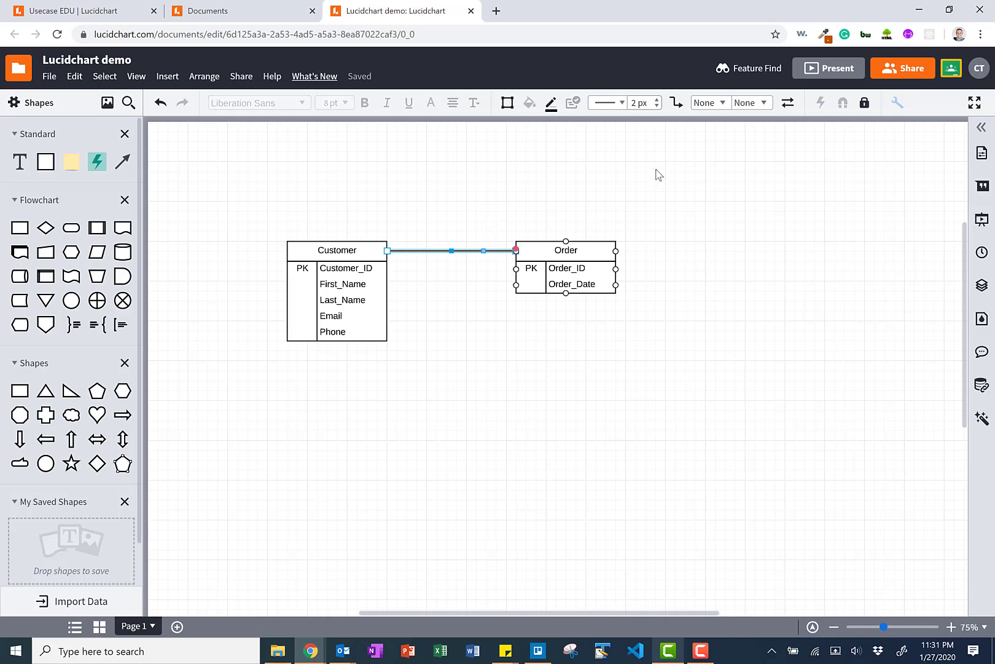
{"action": "left_click", "coordinate": [765, 104]}
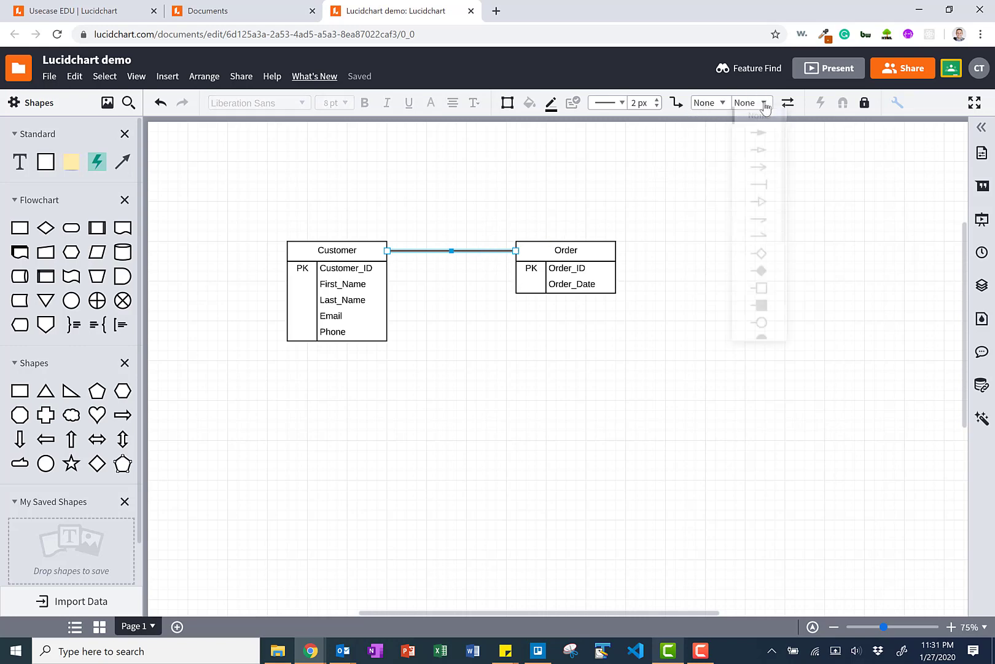
{"action": "scroll", "coordinate": [768, 240], "scroll_direction": "down", "scroll_amount": 2}
{"action": "scroll", "coordinate": [768, 243], "scroll_direction": "down", "scroll_amount": 1}
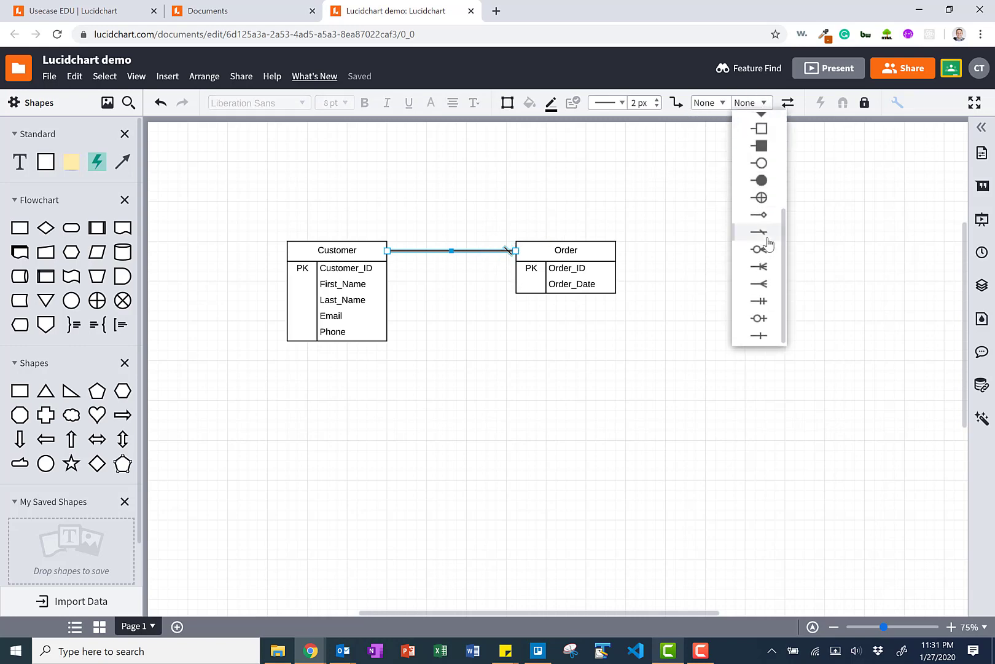
{"action": "left_click", "coordinate": [766, 283]}
{"action": "left_click", "coordinate": [558, 418]}
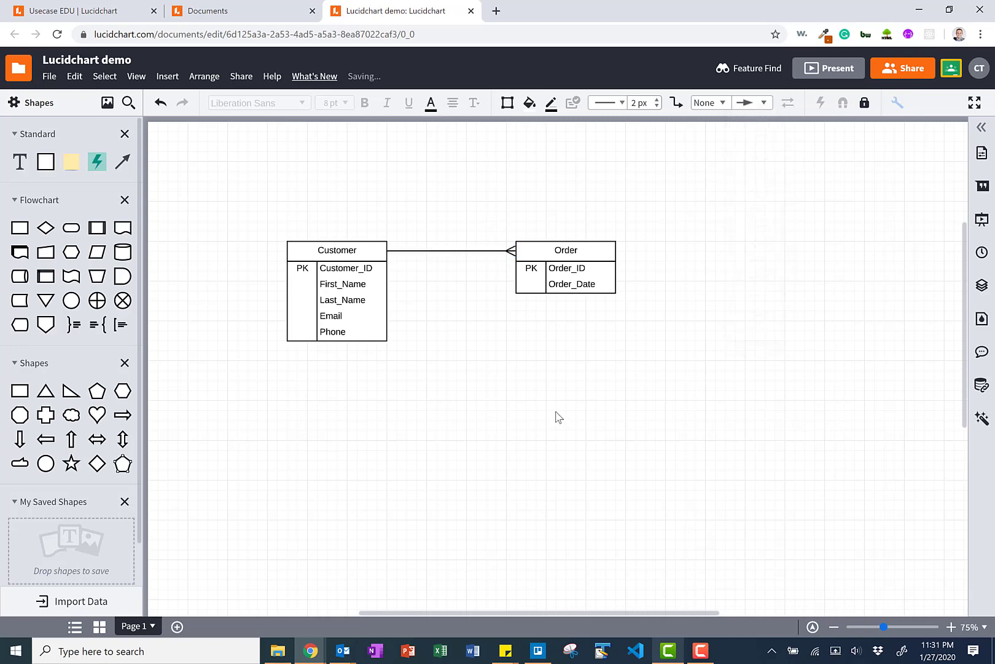
Step: Try the crow's foot with a circle at the Order end of the line, and switch back to the plain crow's foot
{"action": "left_click", "coordinate": [499, 255]}
{"action": "left_click", "coordinate": [504, 252]}
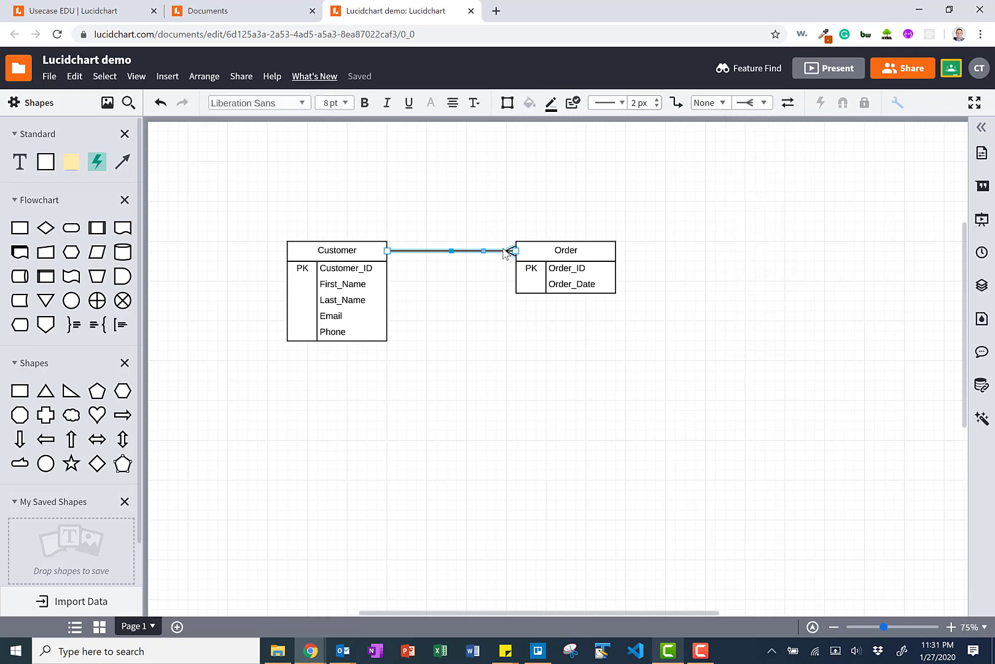
{"action": "left_click", "coordinate": [764, 105]}
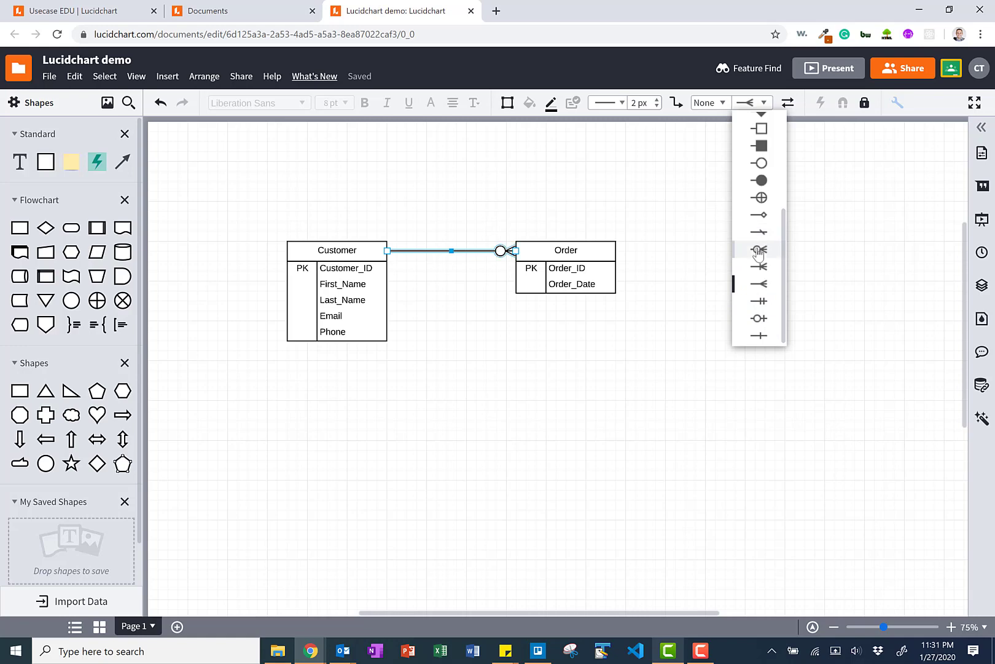
{"action": "left_click", "coordinate": [758, 251]}
{"action": "left_click", "coordinate": [519, 338]}
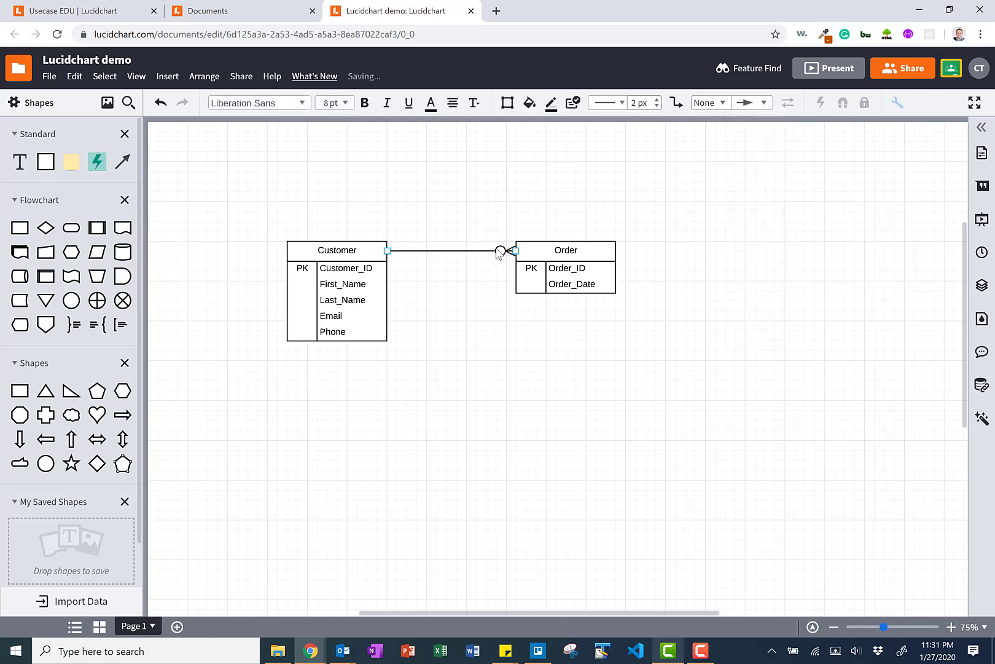
{"action": "left_click", "coordinate": [499, 253]}
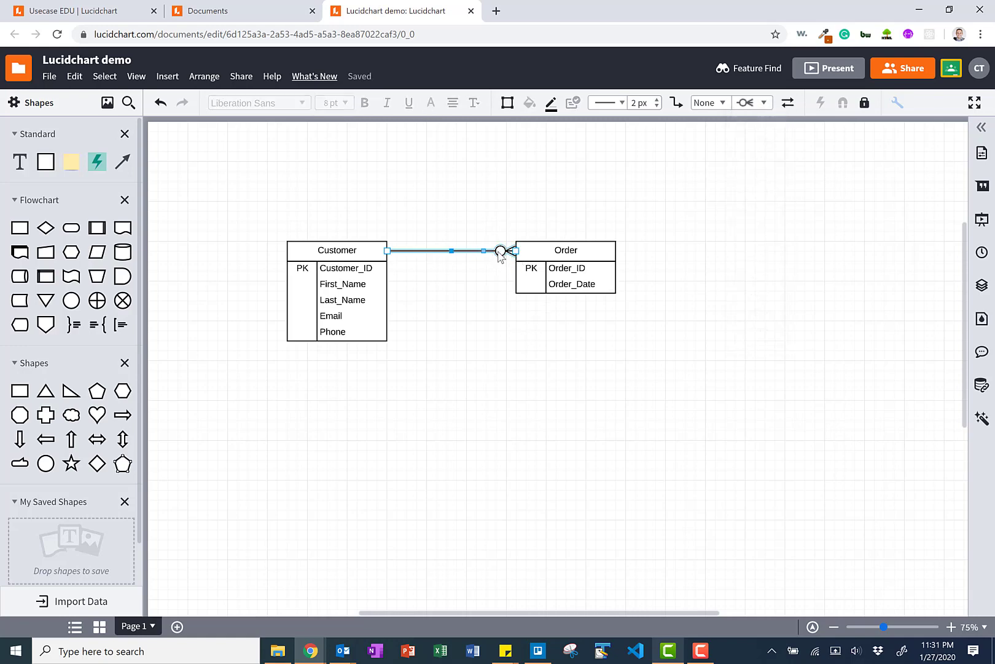
{"action": "left_click", "coordinate": [762, 105]}
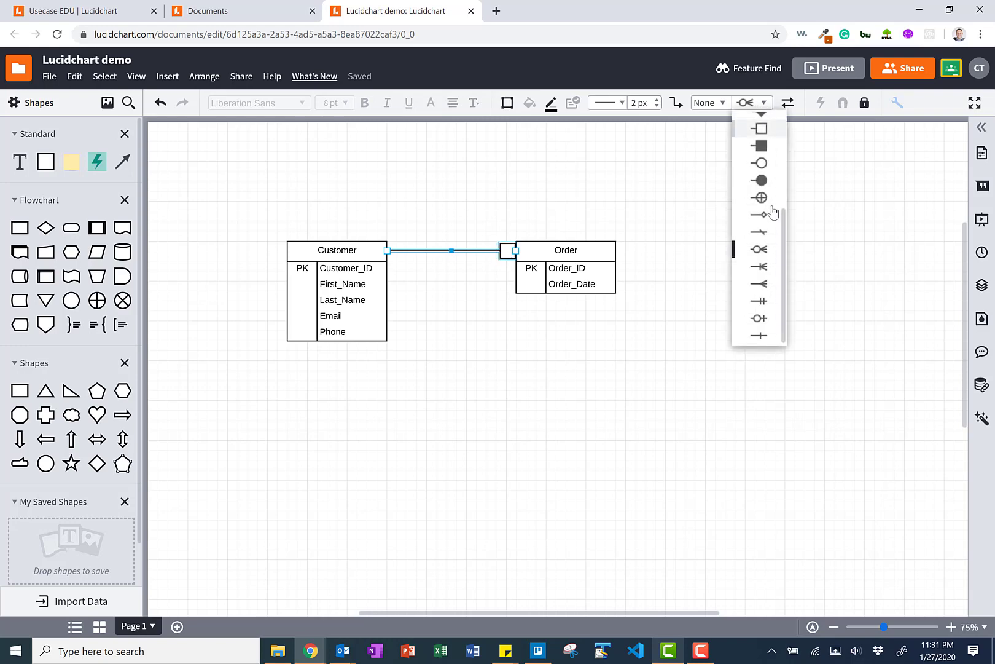
{"action": "left_click", "coordinate": [758, 285]}
{"action": "left_click", "coordinate": [540, 402]}
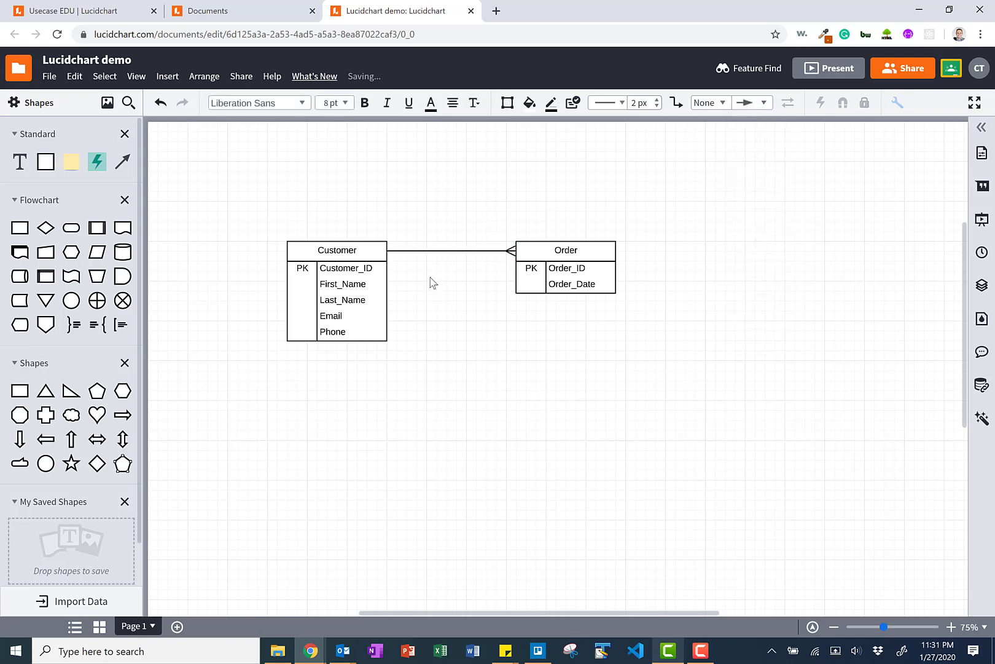
Step: Set the Customer end of the relationship line to the single-bar endpoint
{"action": "left_click", "coordinate": [447, 252]}
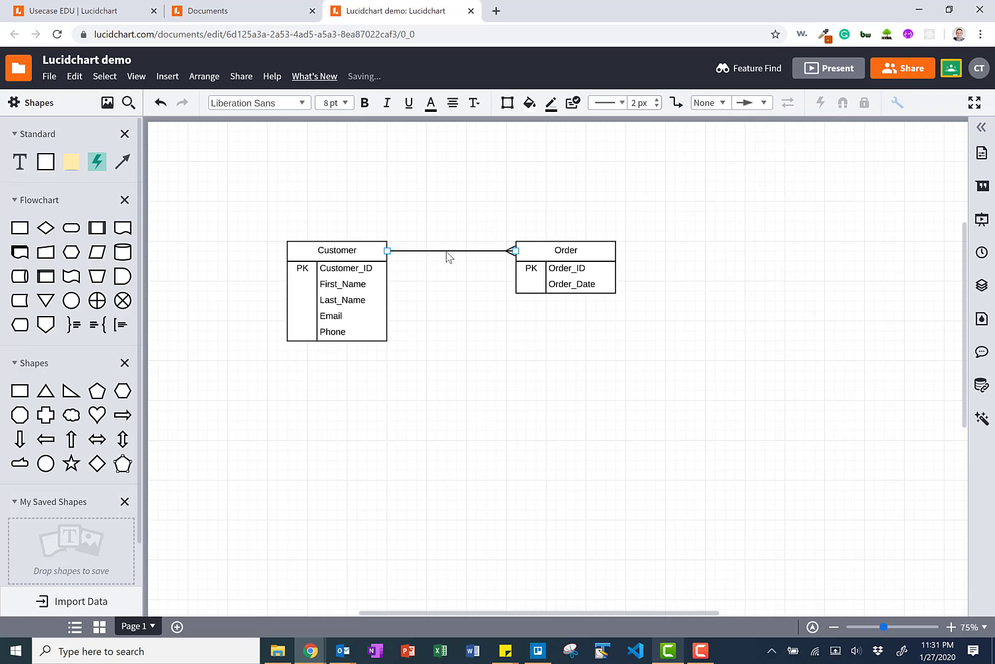
{"action": "left_click", "coordinate": [409, 251]}
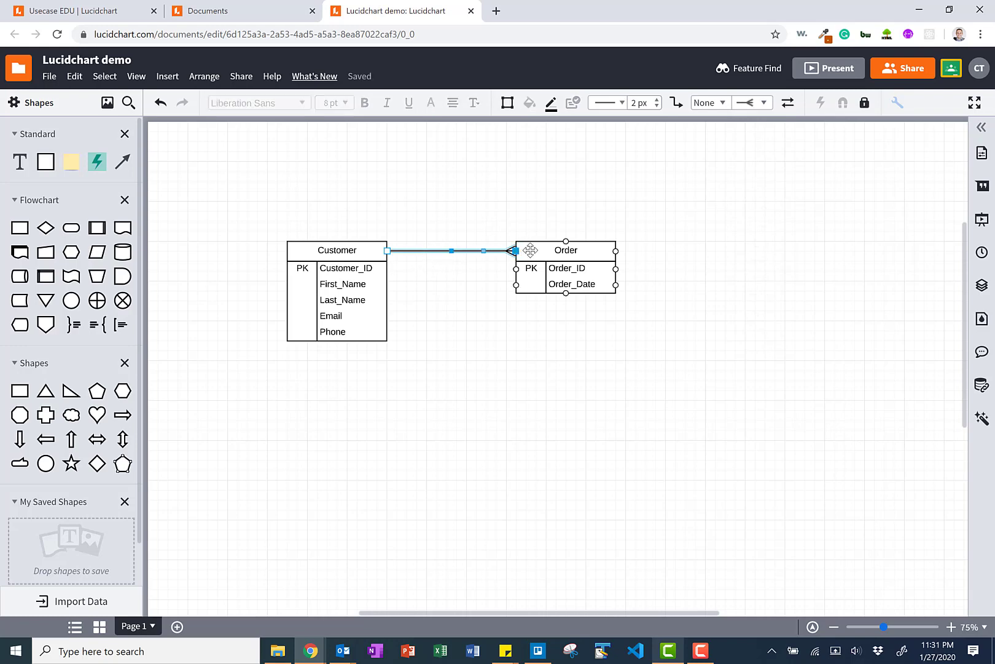
{"action": "left_click", "coordinate": [720, 105]}
{"action": "scroll", "coordinate": [715, 252], "scroll_direction": "down", "scroll_amount": 2}
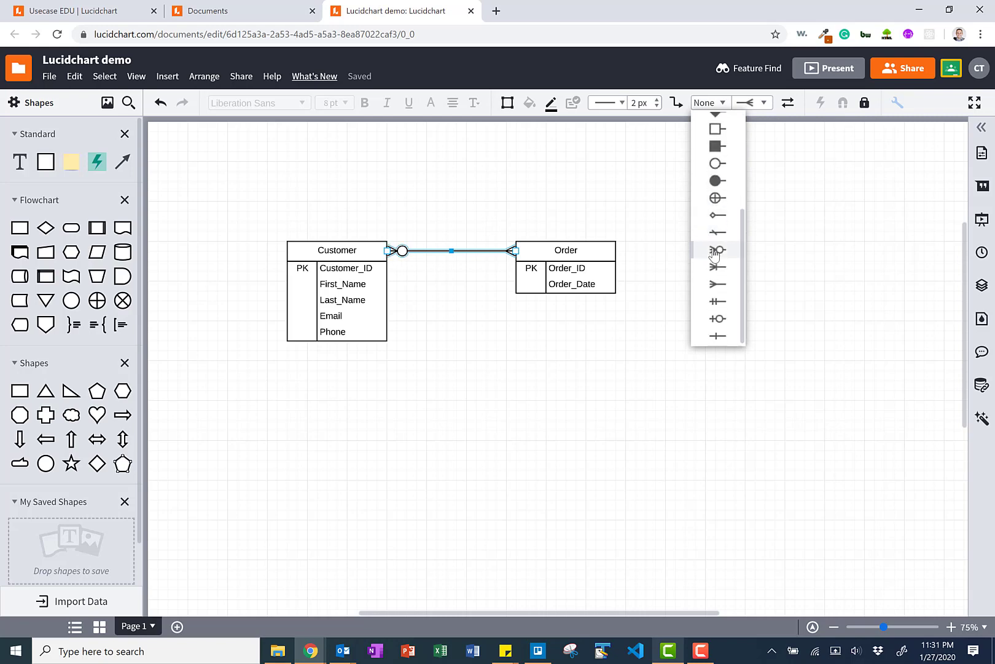
{"action": "left_click", "coordinate": [720, 338]}
{"action": "left_click", "coordinate": [465, 384]}
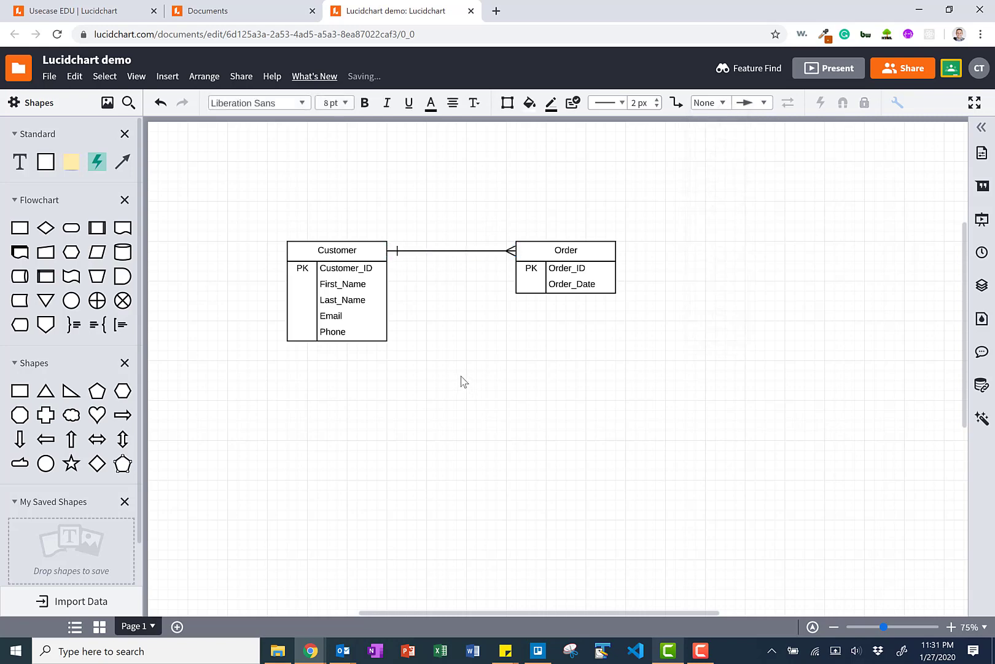
Step: Add a third field to the Order entity, name it Customer_ID and mark its key as FK
{"action": "left_click", "coordinate": [534, 271]}
{"action": "left_click", "coordinate": [540, 269]}
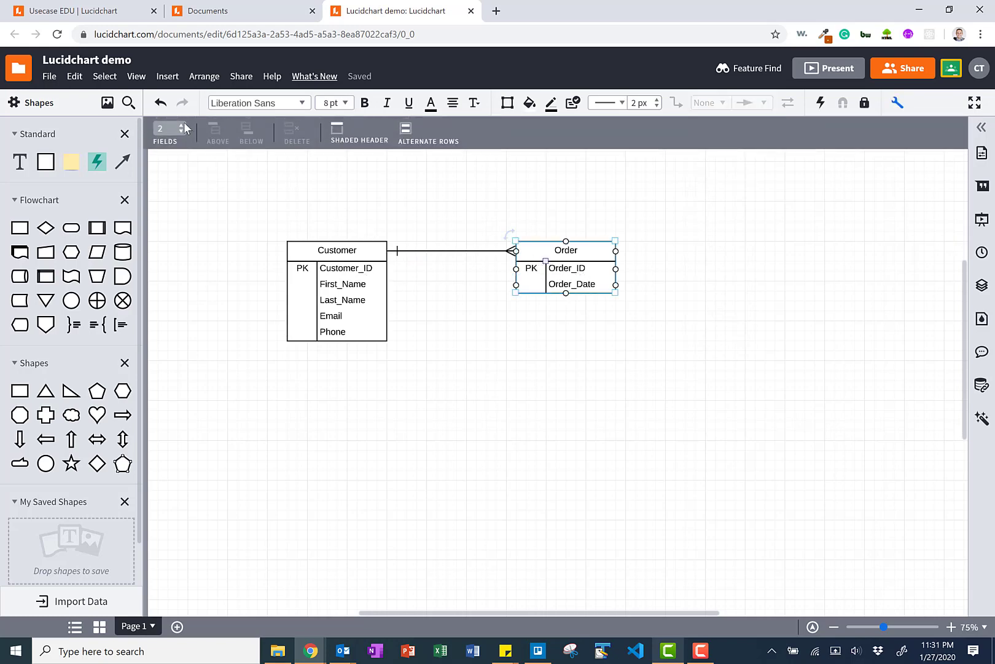
{"action": "left_click", "coordinate": [343, 267]}
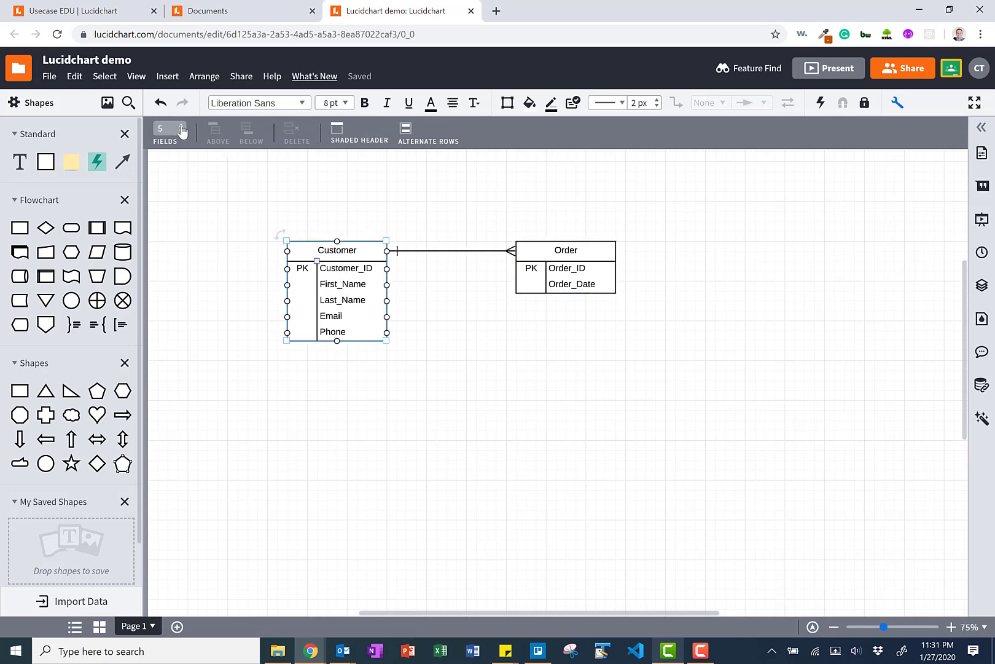
{"action": "left_click", "coordinate": [605, 265]}
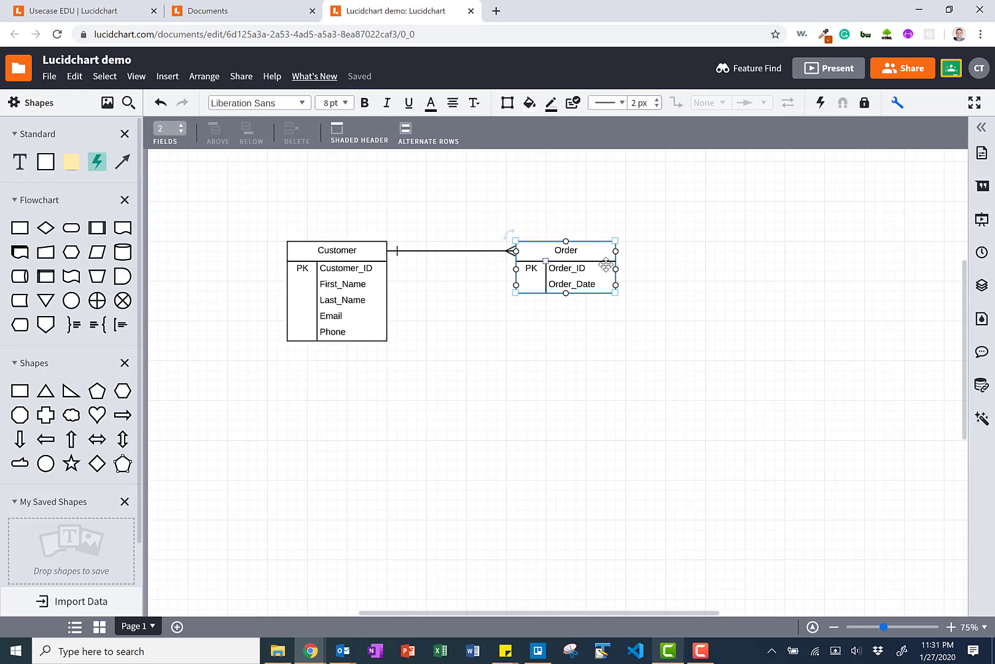
{"action": "left_click", "coordinate": [181, 128]}
{"action": "left_click", "coordinate": [342, 269]}
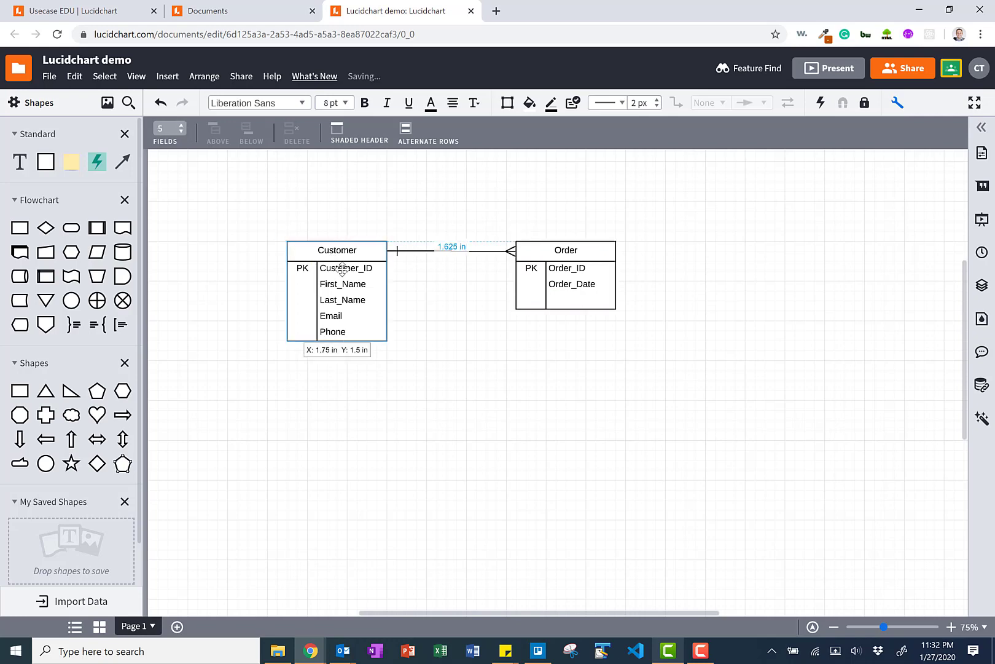
{"action": "left_click", "coordinate": [566, 299]}
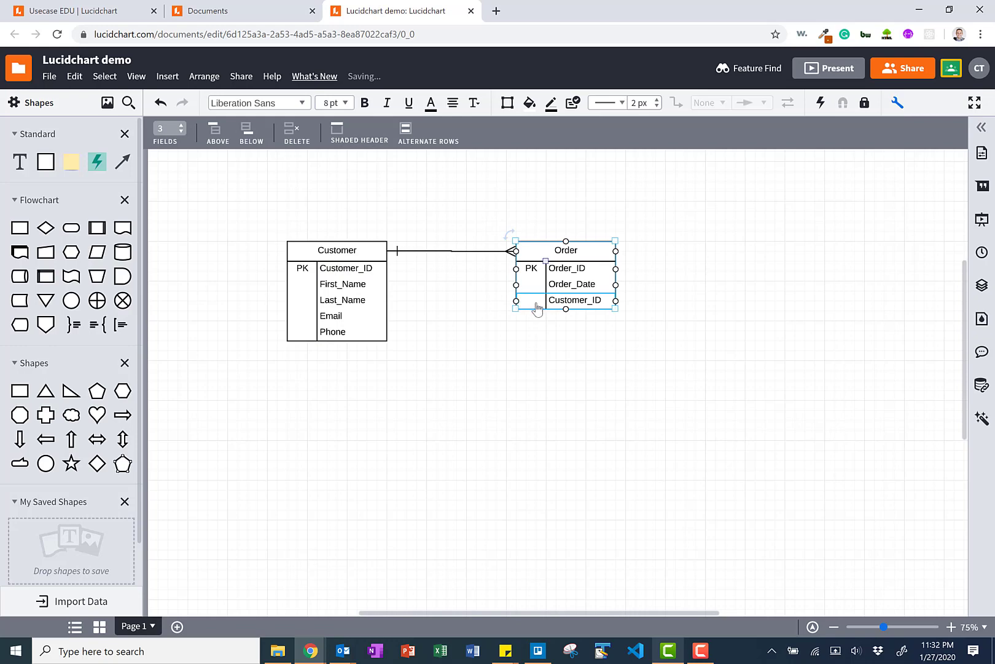
{"action": "left_click", "coordinate": [488, 292]}
Step: Reattach the Customer end of the relationship line from the header to the Customer_ID row
{"action": "left_click", "coordinate": [389, 250]}
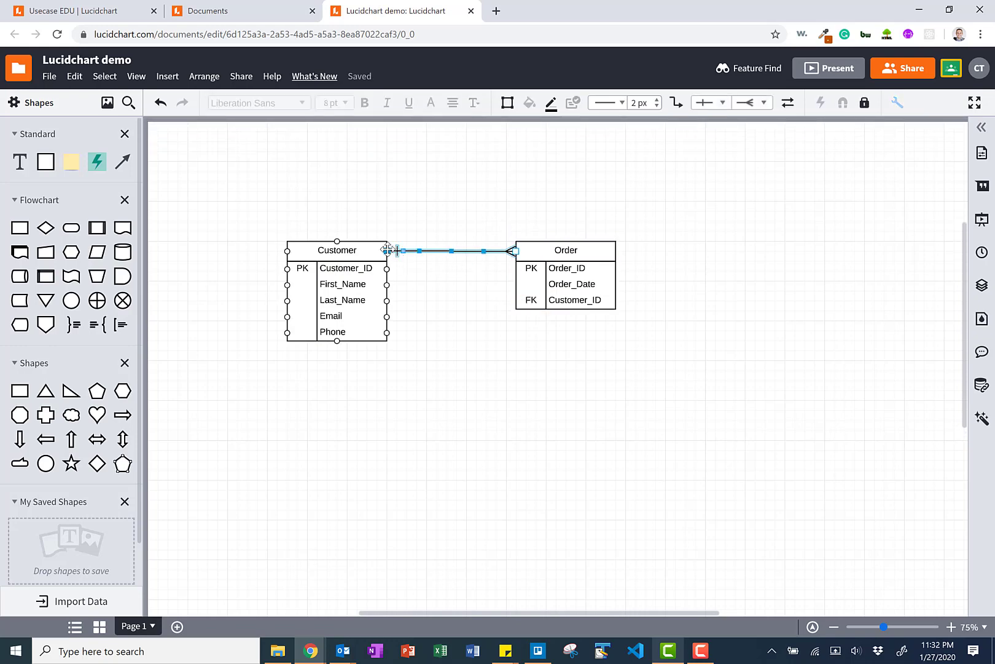
{"action": "left_click_drag", "start_coordinate": [388, 249], "coordinate": [387, 269]}
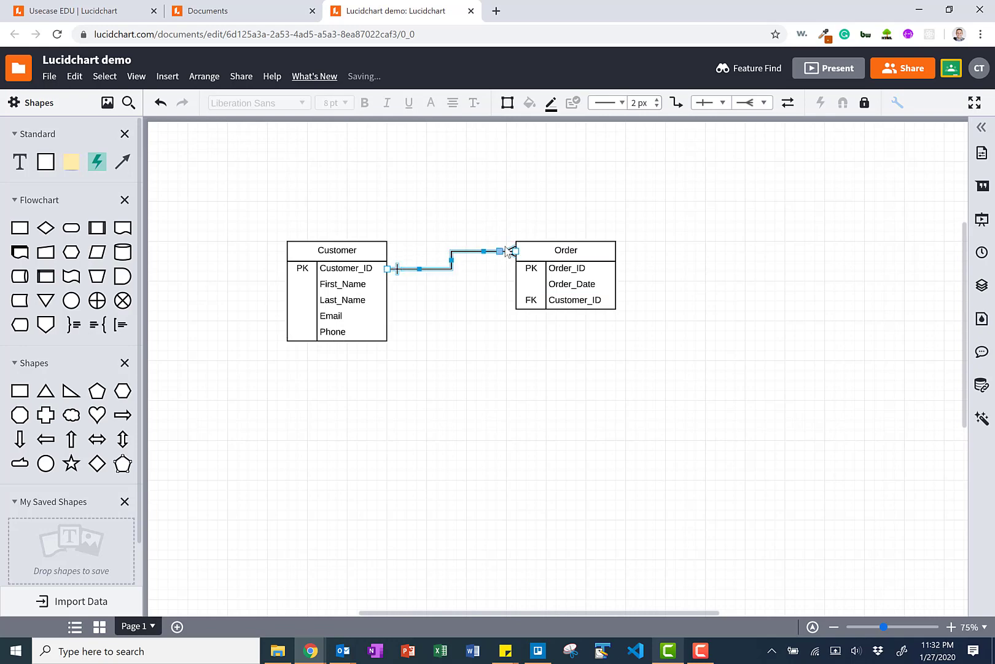